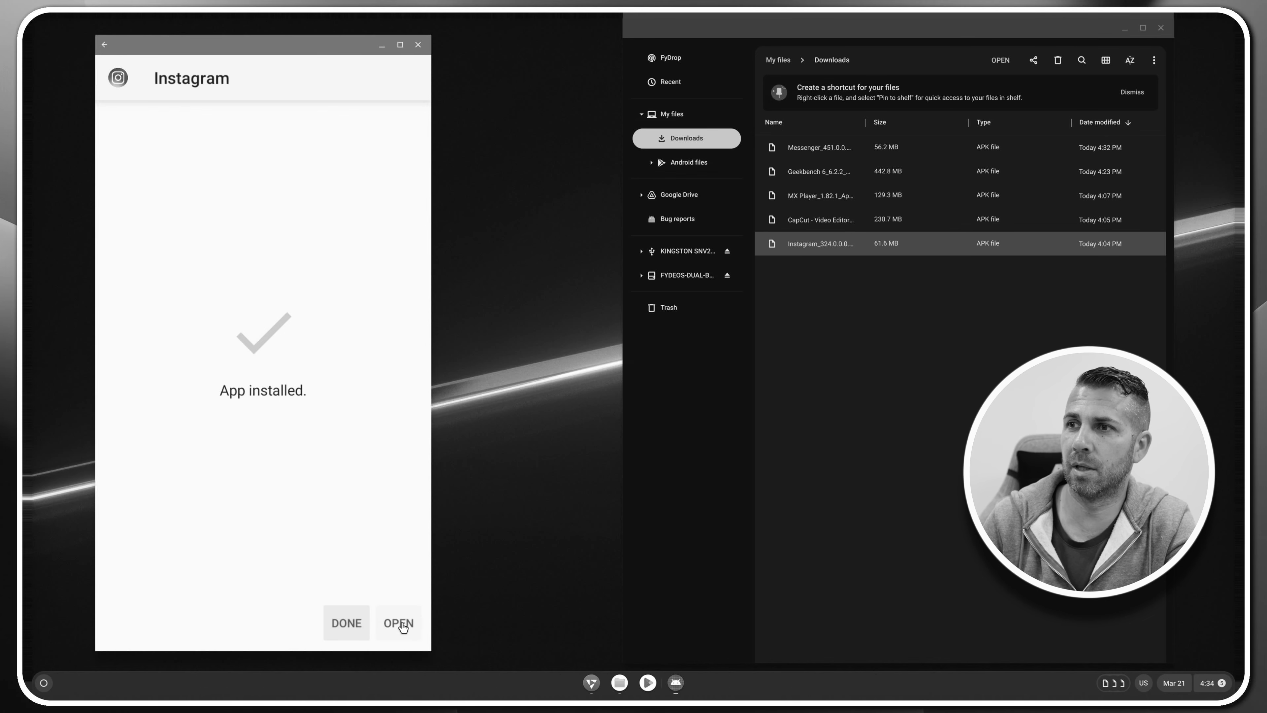
Launch the newly installed Instagram, close it after it keeps stopping, and toggle the app launcher
click(399, 623)
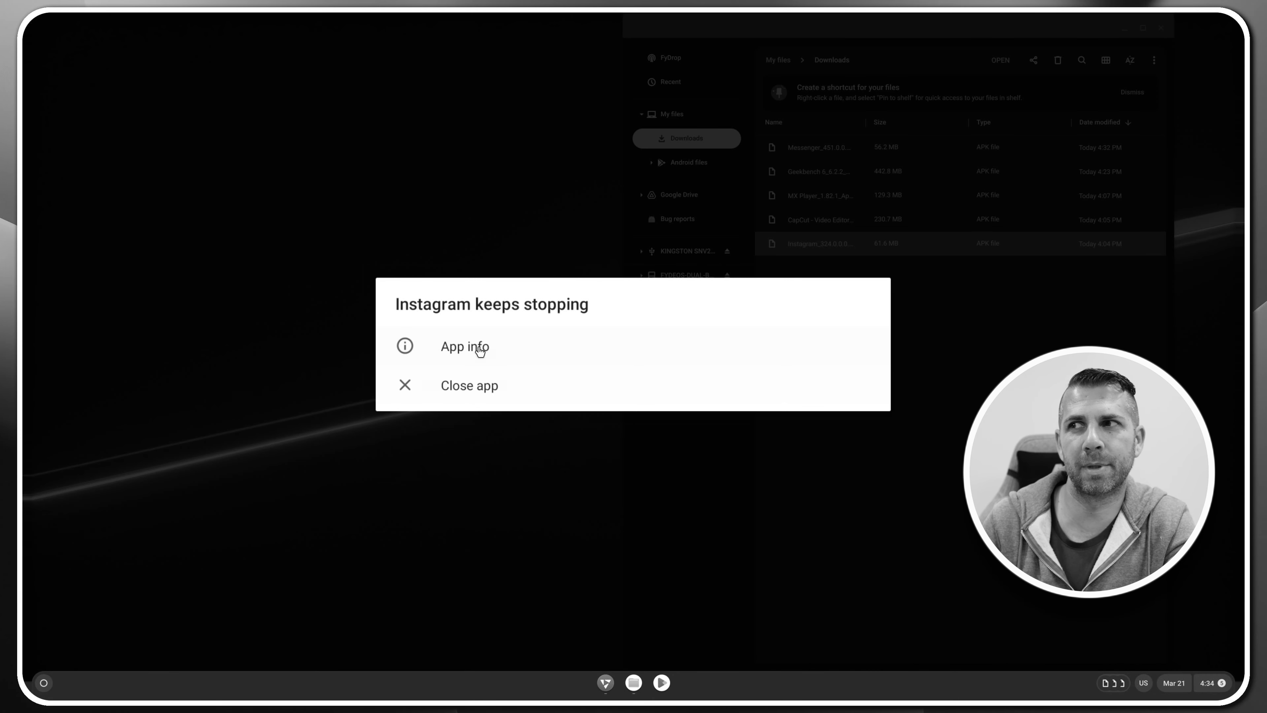
click(475, 386)
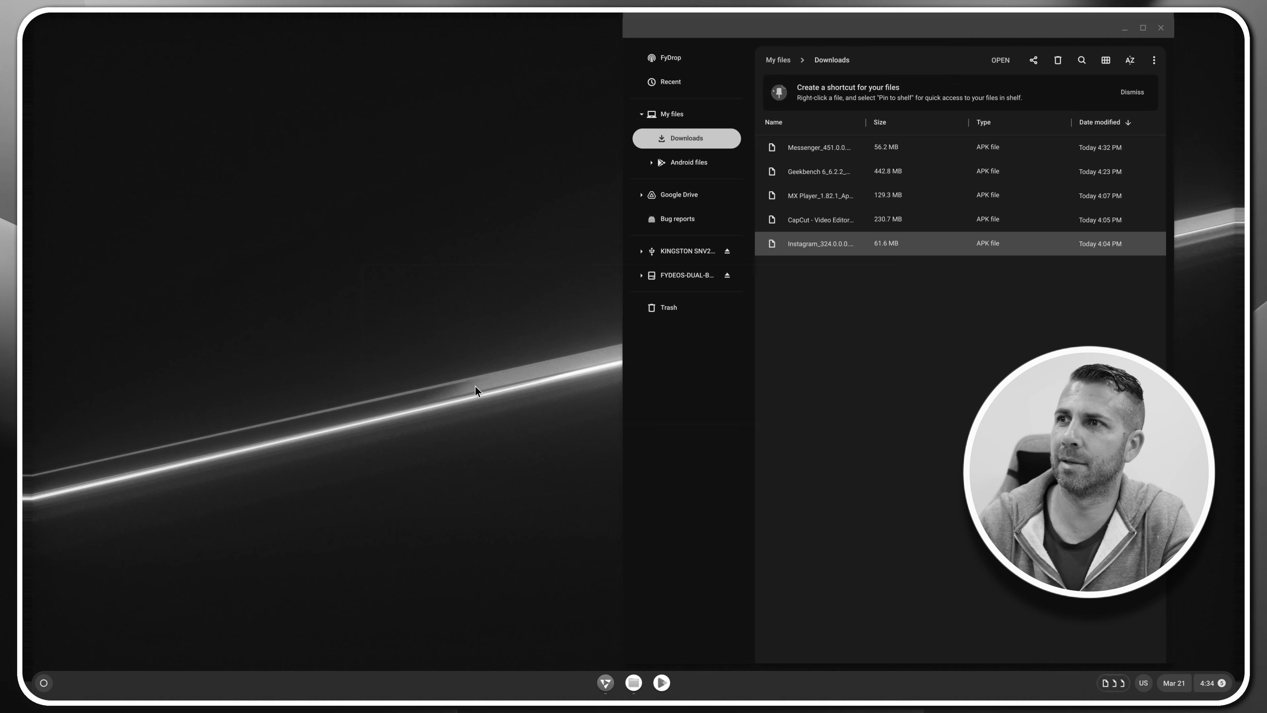
click(42, 693)
click(42, 692)
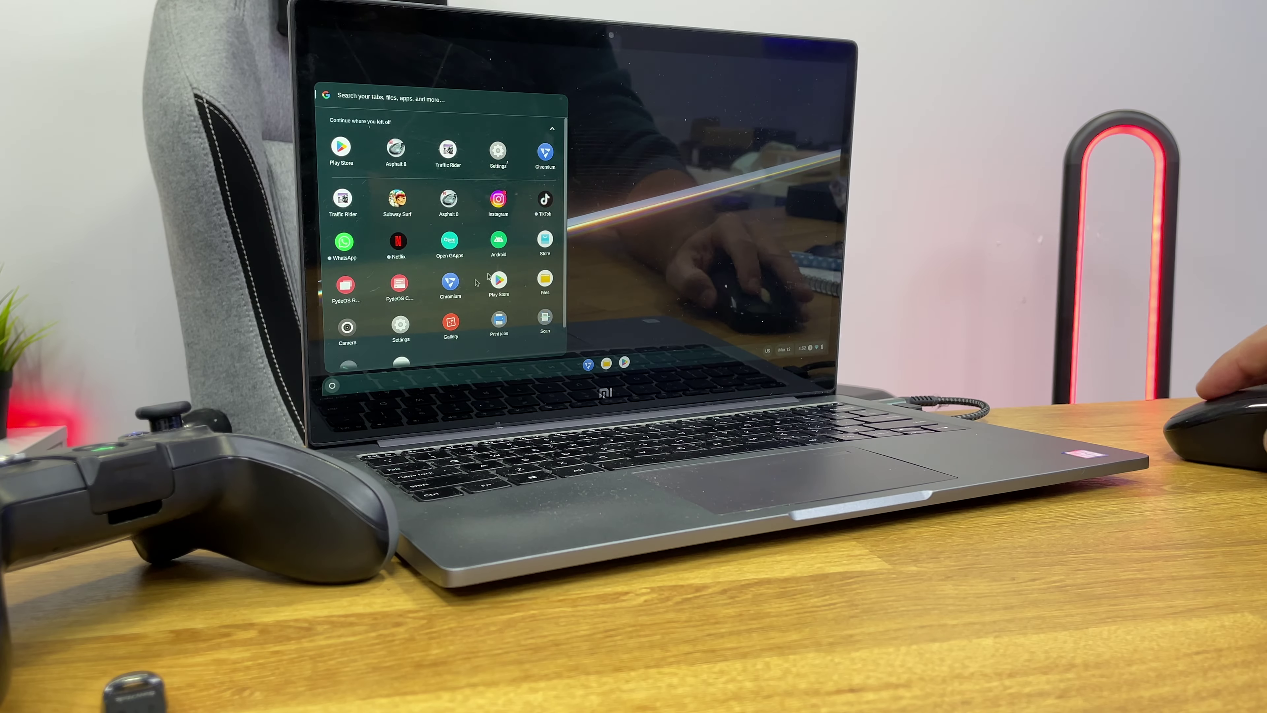
Open Google Play Store, scroll through the For you page, and drag its window to the centre
click(489, 278)
scroll(589, 219, down, 8)
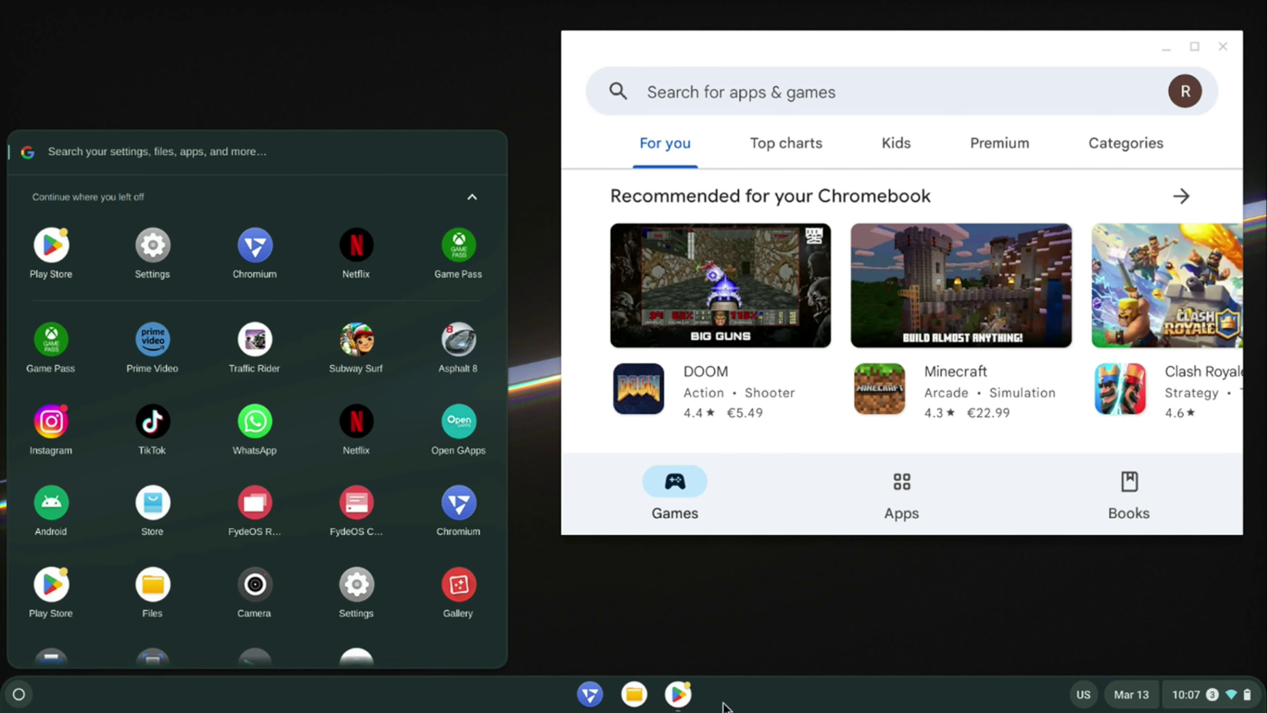
scroll(829, 260, down, 9)
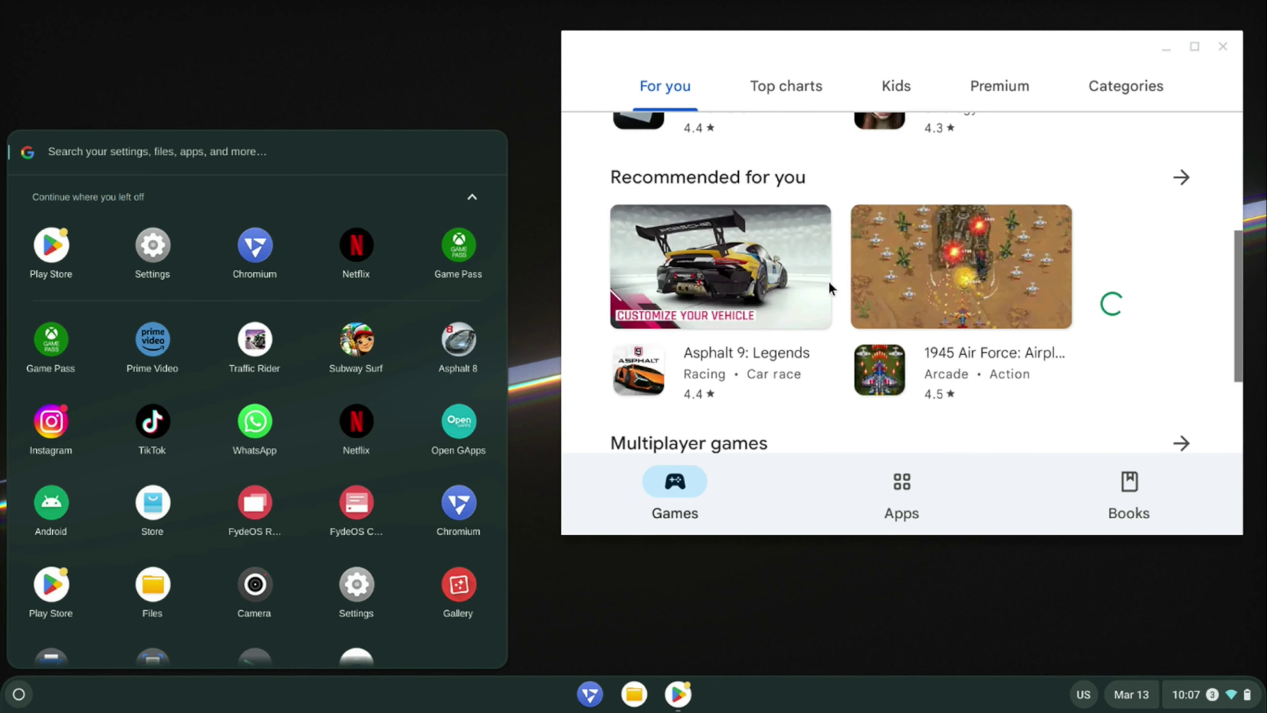
scroll(827, 280, down, 15)
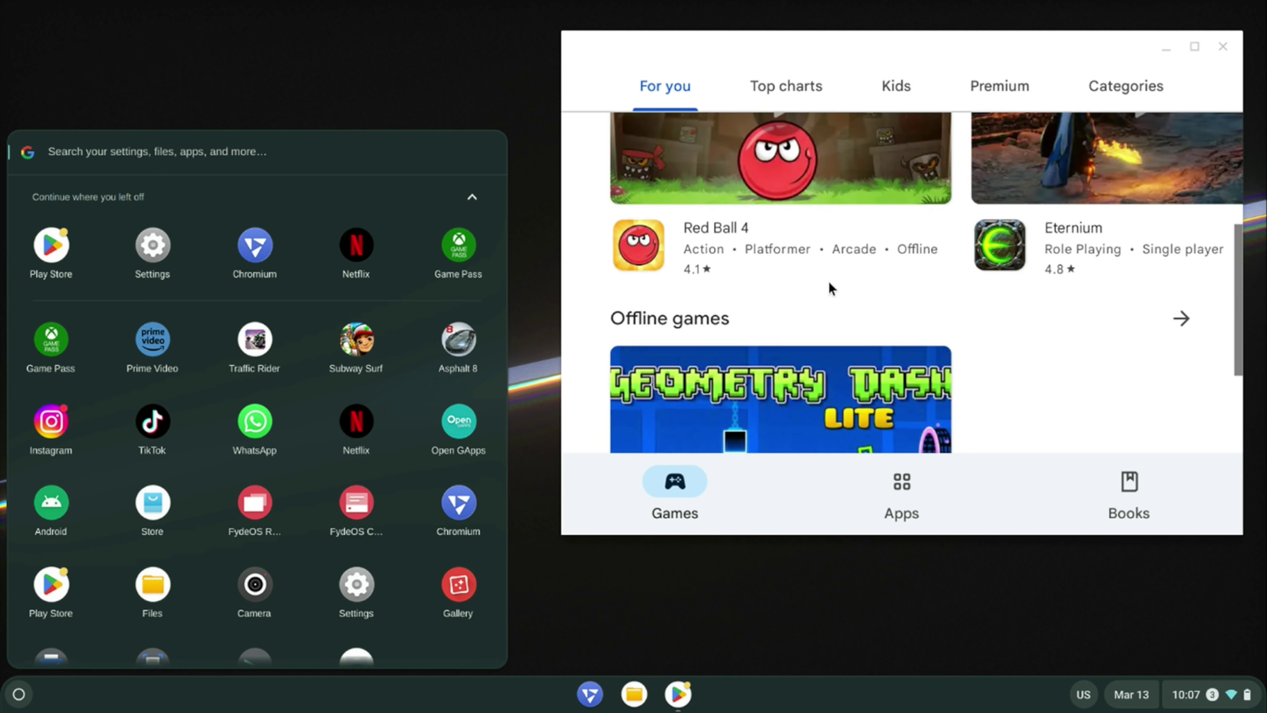
scroll(828, 280, down, 10)
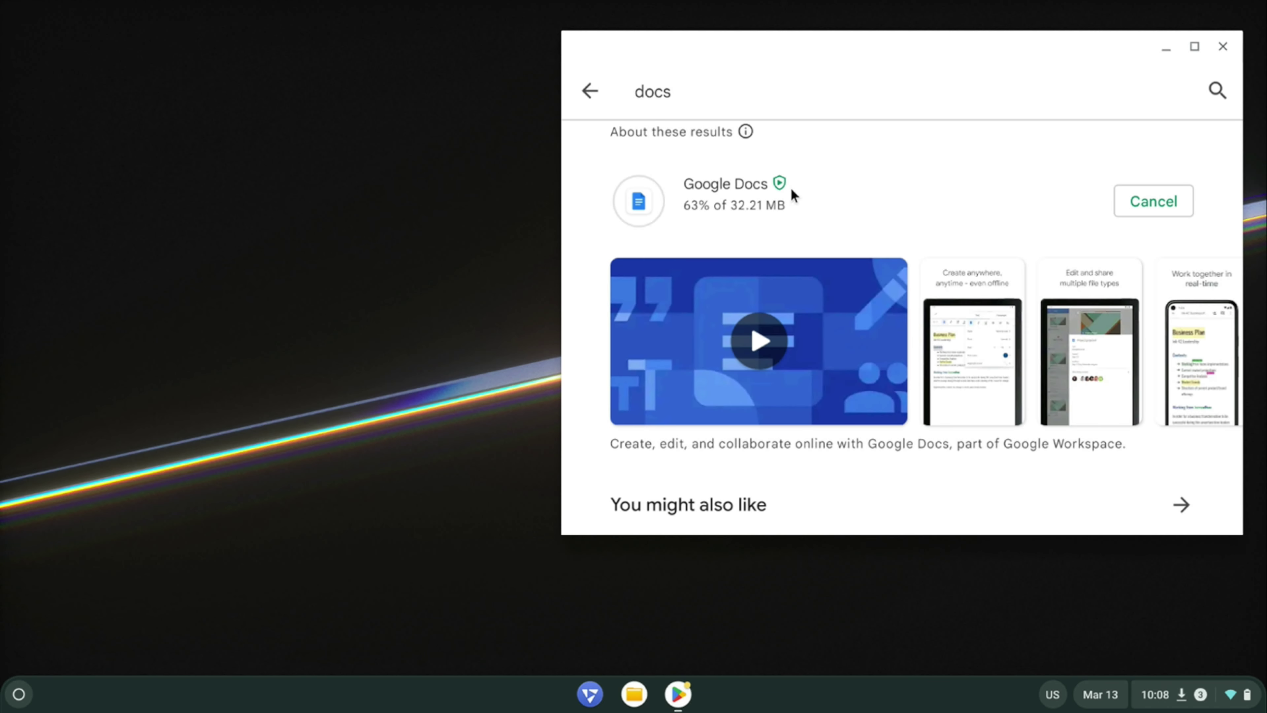
drag(945, 45, 675, 84)
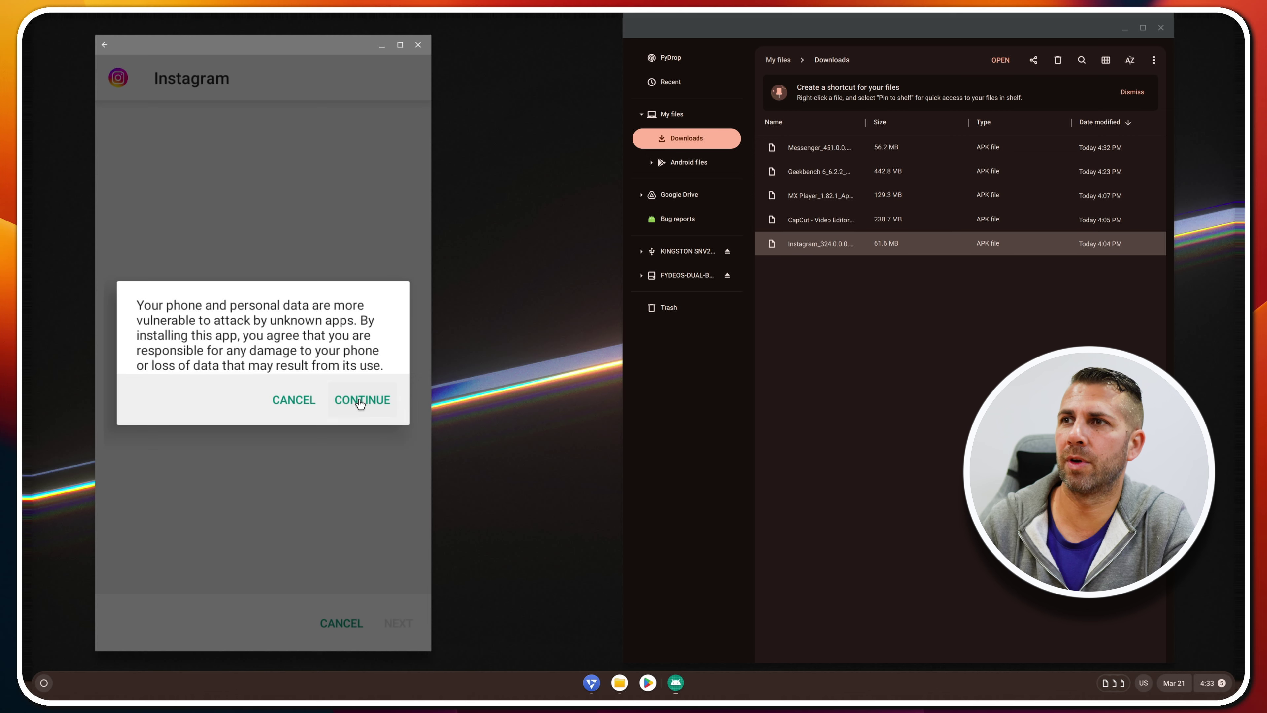
Install the Instagram APK past the unknown-apps warning, waiting for the installer to finish
click(358, 400)
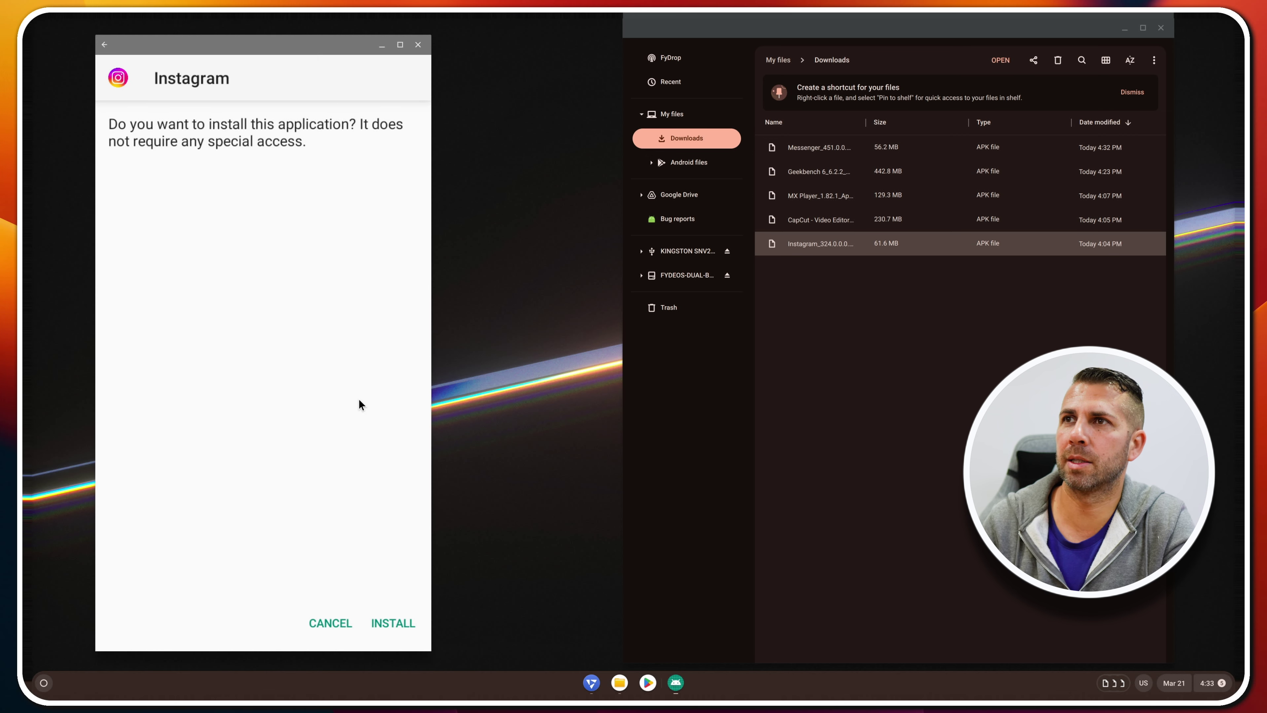
click(392, 628)
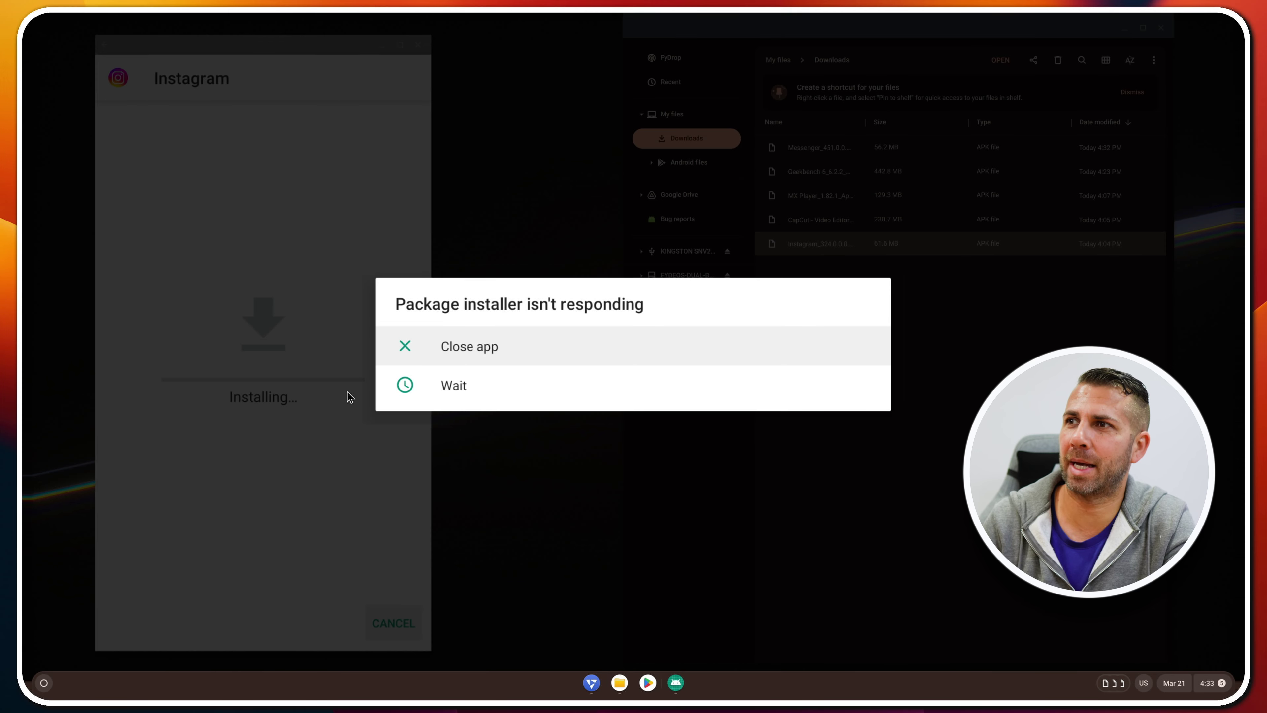
click(457, 387)
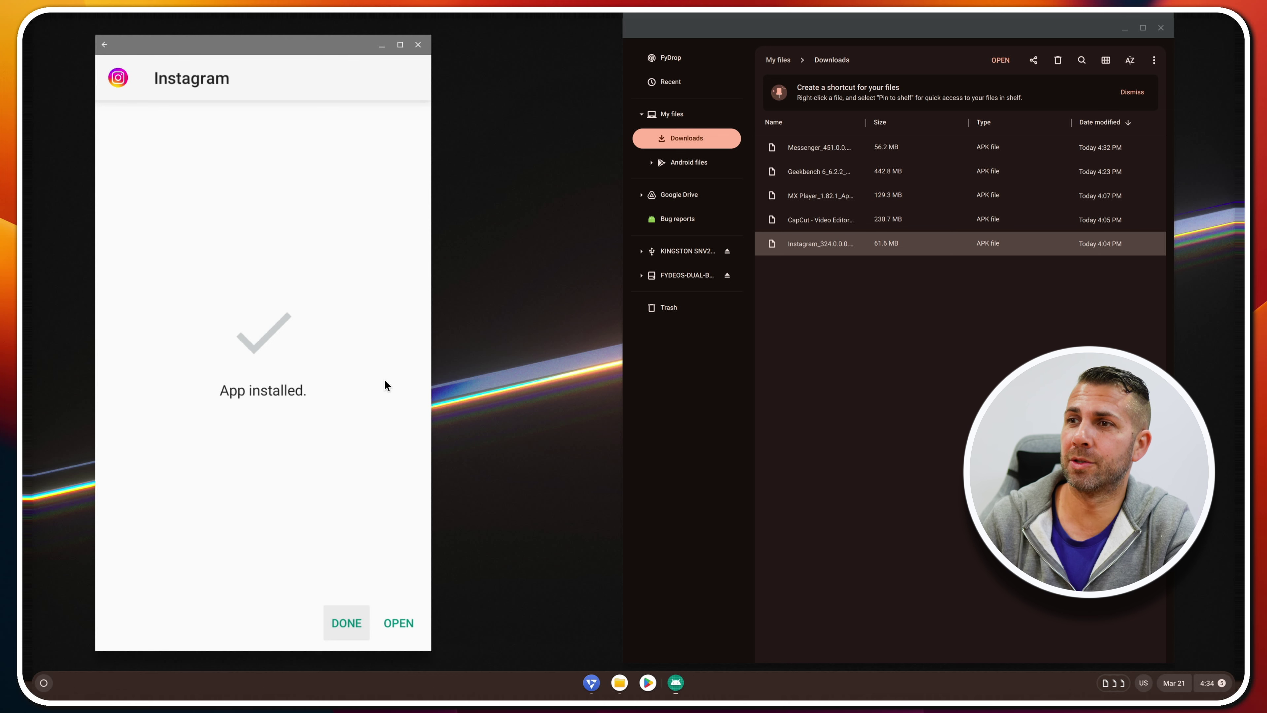
Launch Instagram, close it after it keeps stopping, and toggle the app launcher
click(399, 628)
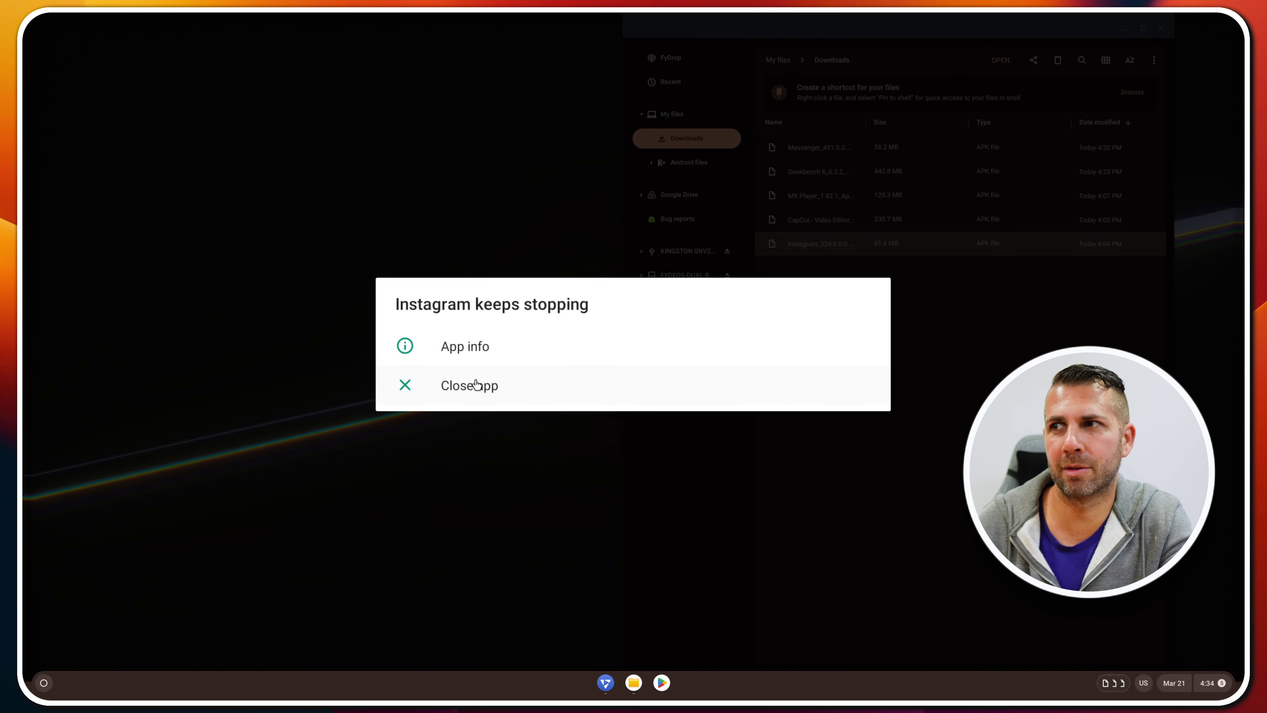
click(476, 390)
click(42, 689)
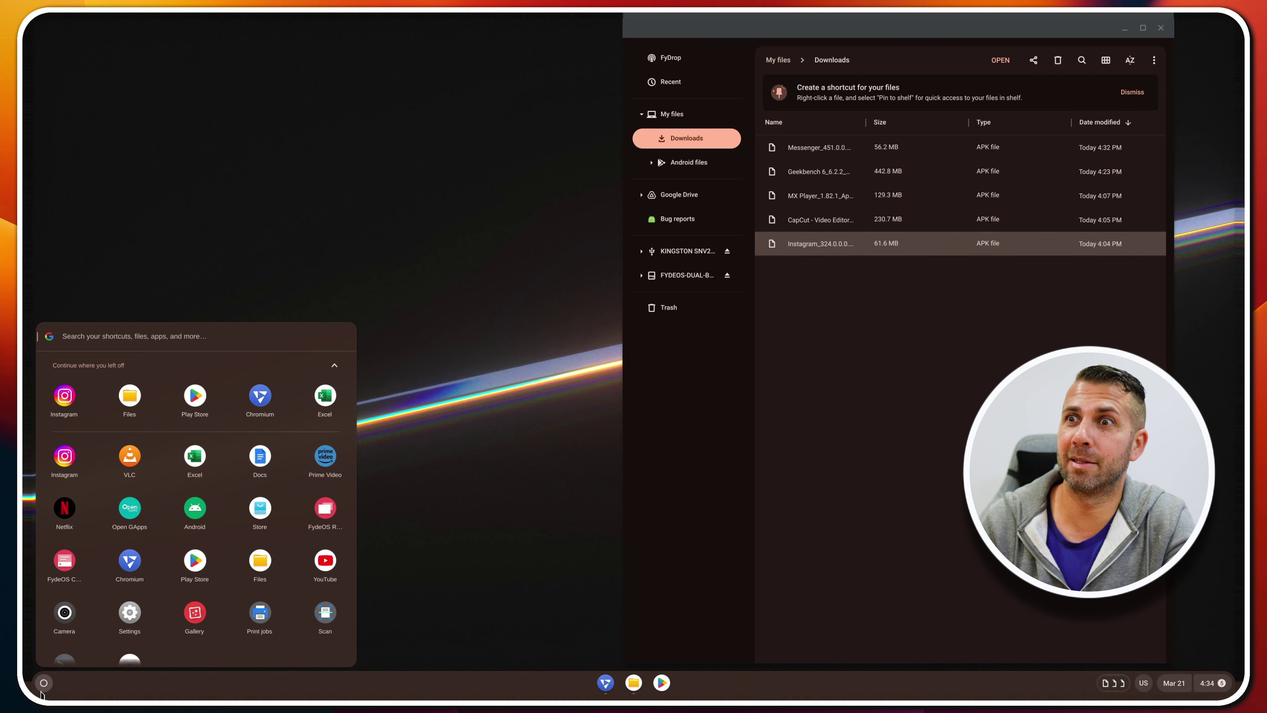
click(42, 688)
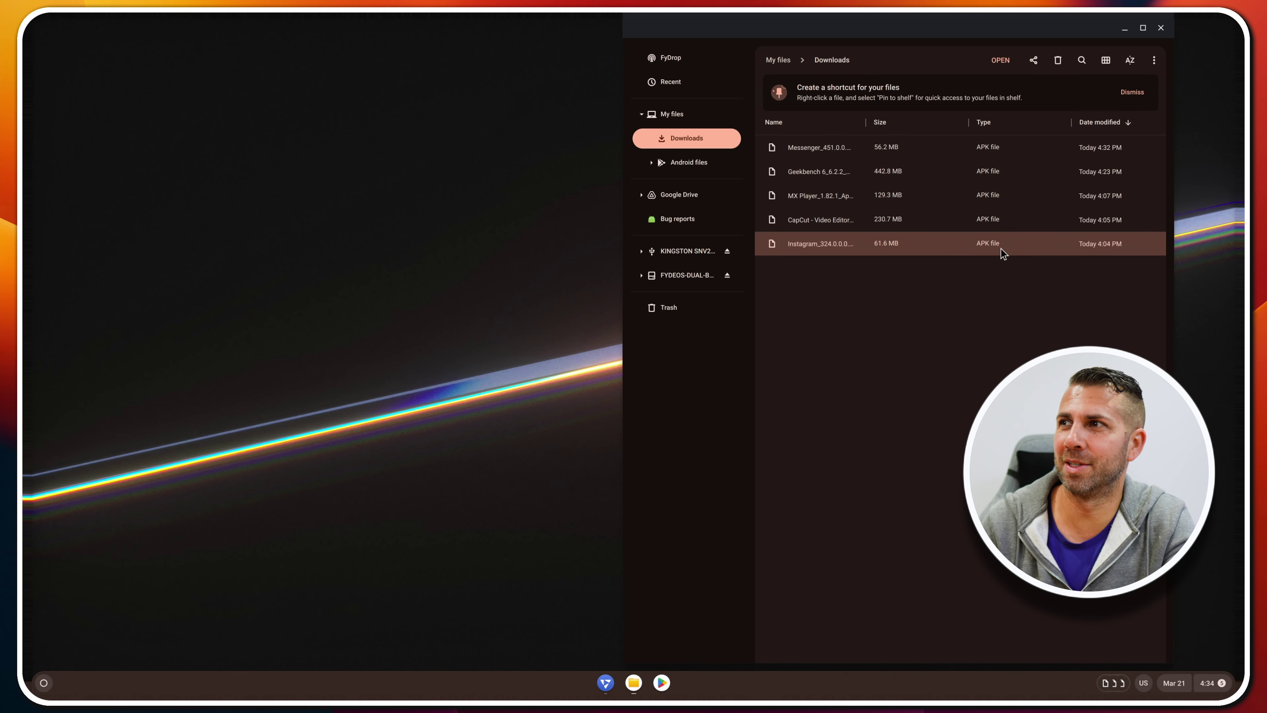
Install the CapCut APK from Downloads past the unknown-apps warning
double_click(816, 221)
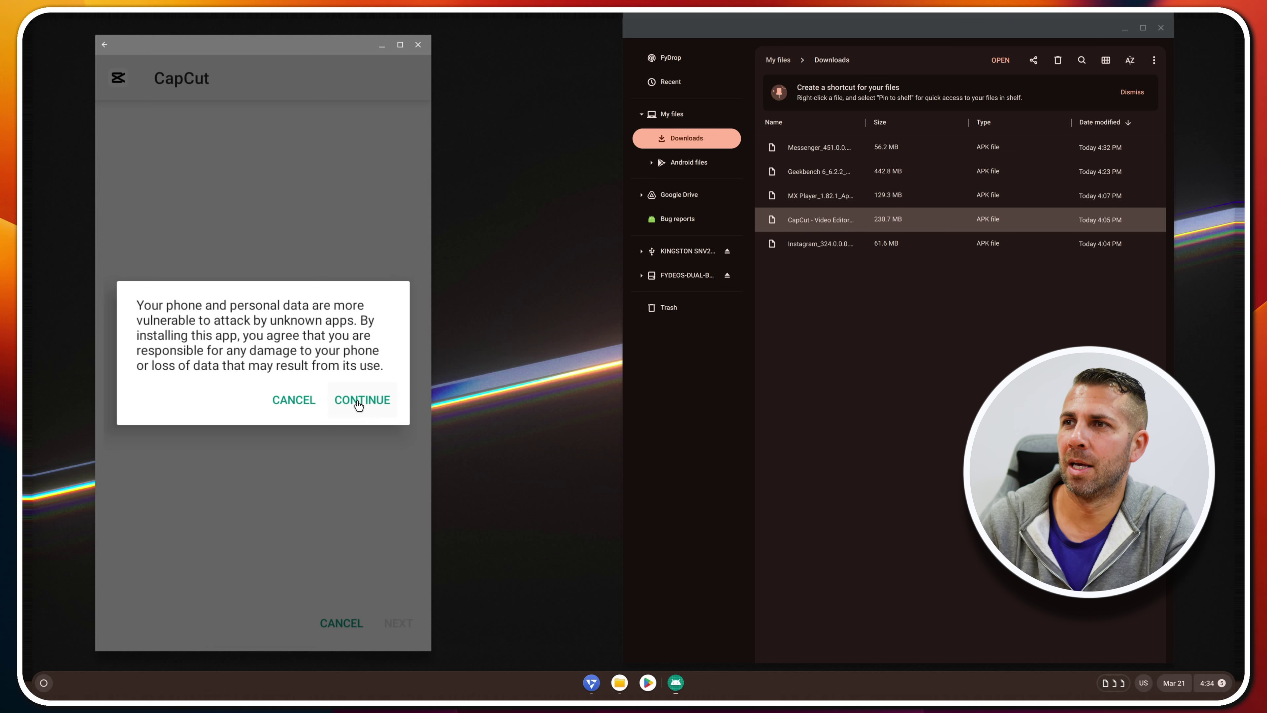
click(356, 404)
click(393, 622)
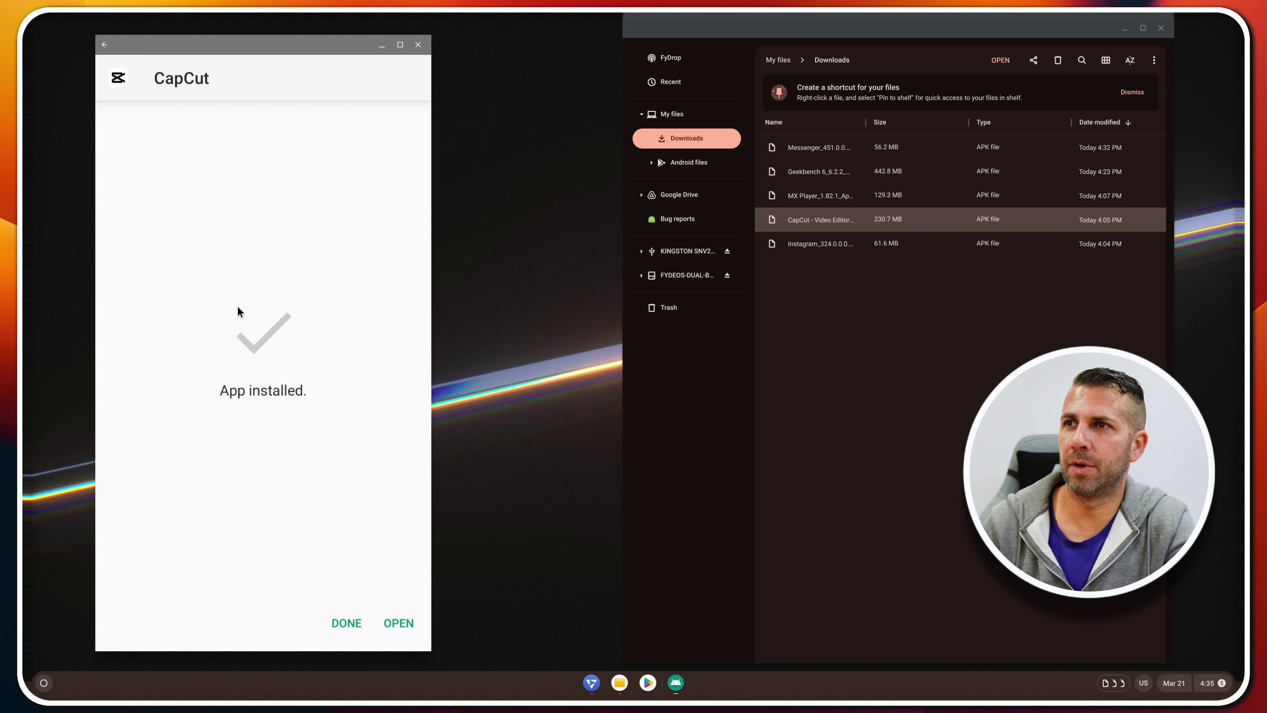
Launch CapCut, agree to its terms, skip the role question, and reach the Edit home page
click(399, 623)
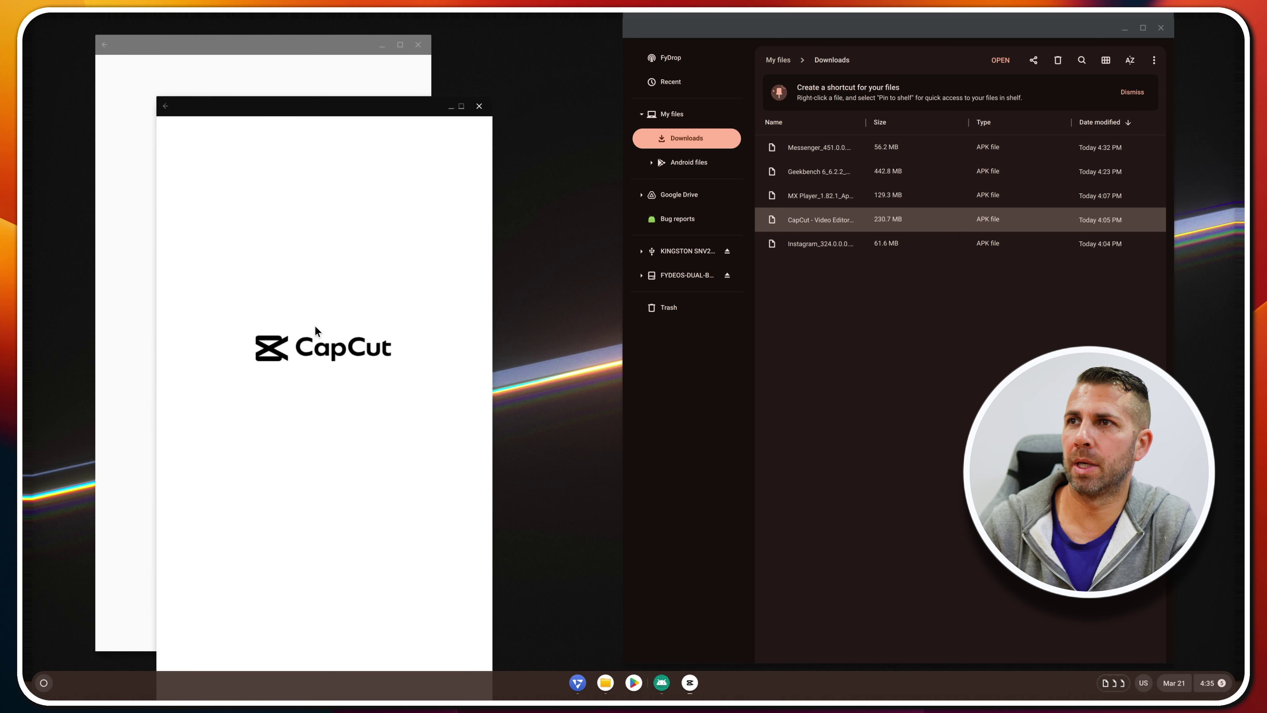
click(331, 477)
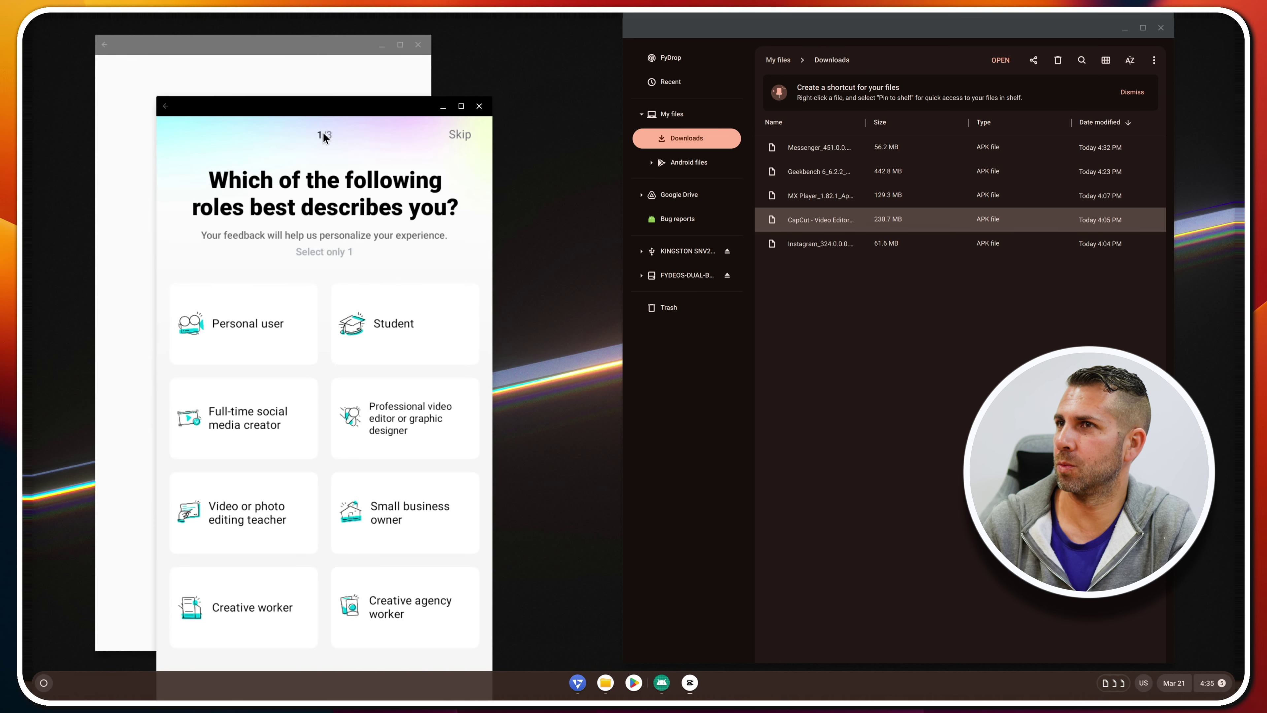
click(458, 134)
drag(336, 108, 646, 67)
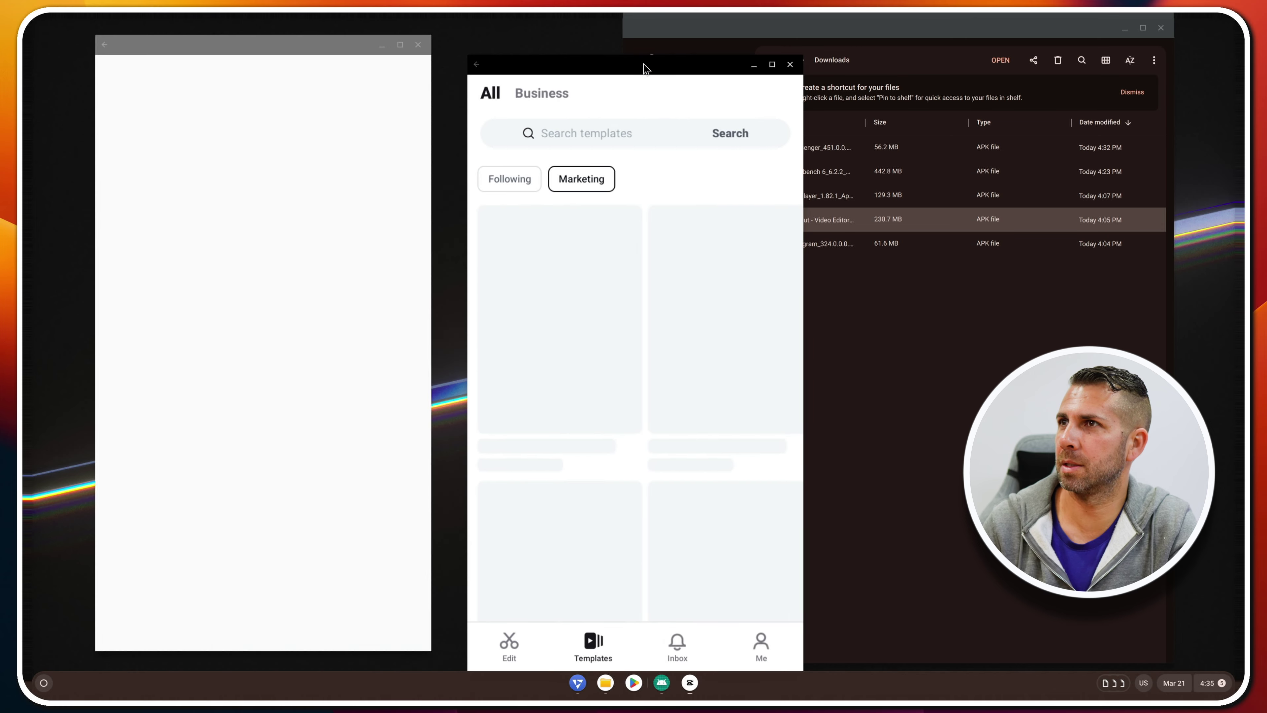
click(508, 644)
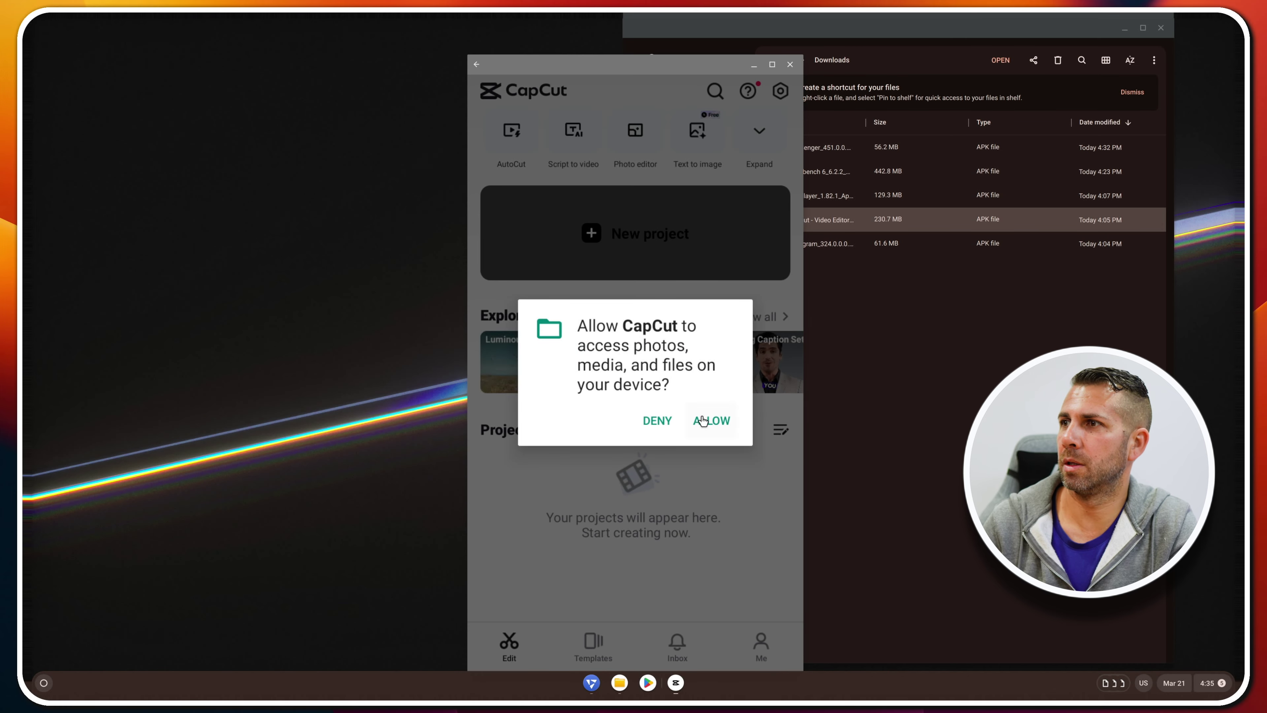
Allow CapCut media access and select the first 00:11 sunset video clip
click(701, 420)
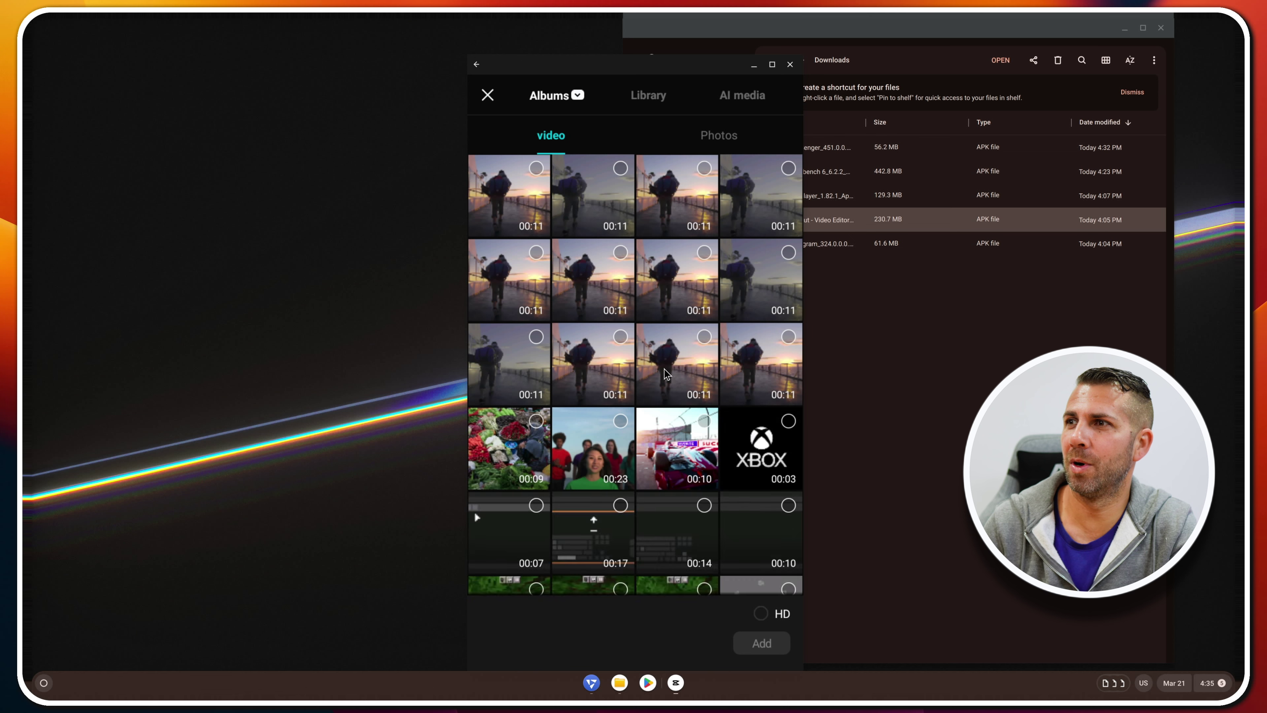
scroll(591, 373, down, 3)
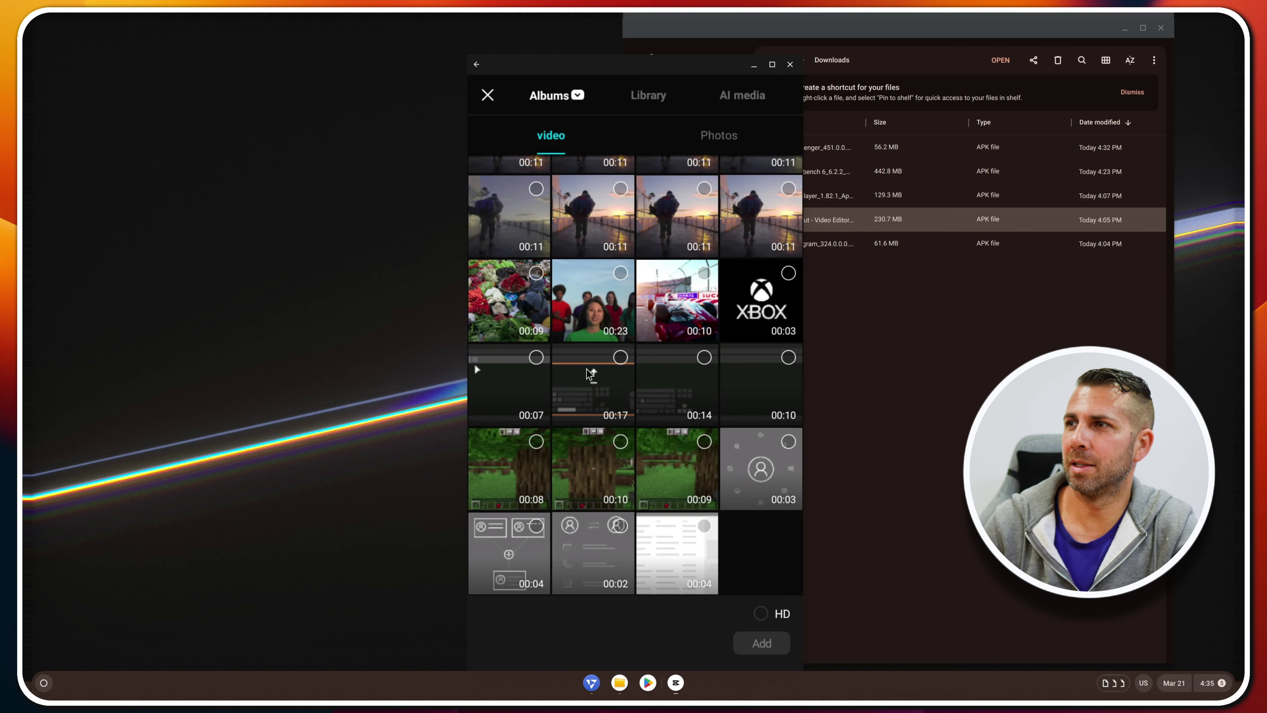
scroll(591, 373, up, 3)
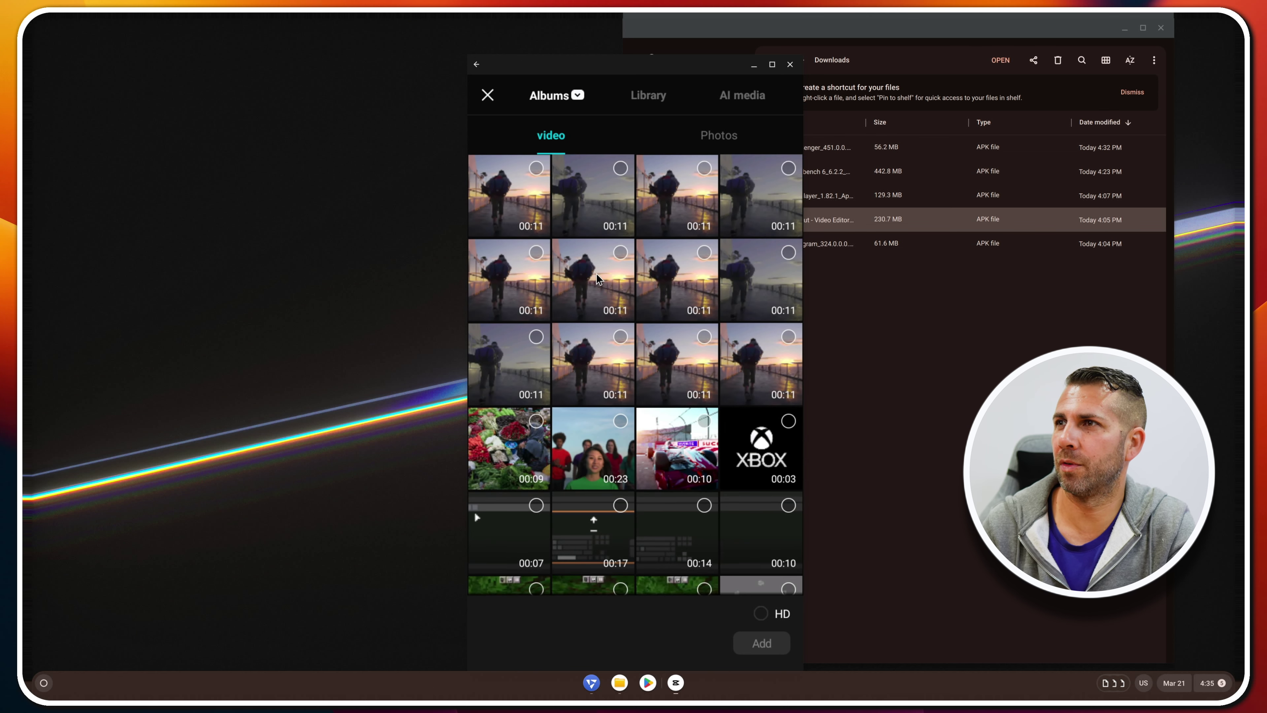
click(536, 169)
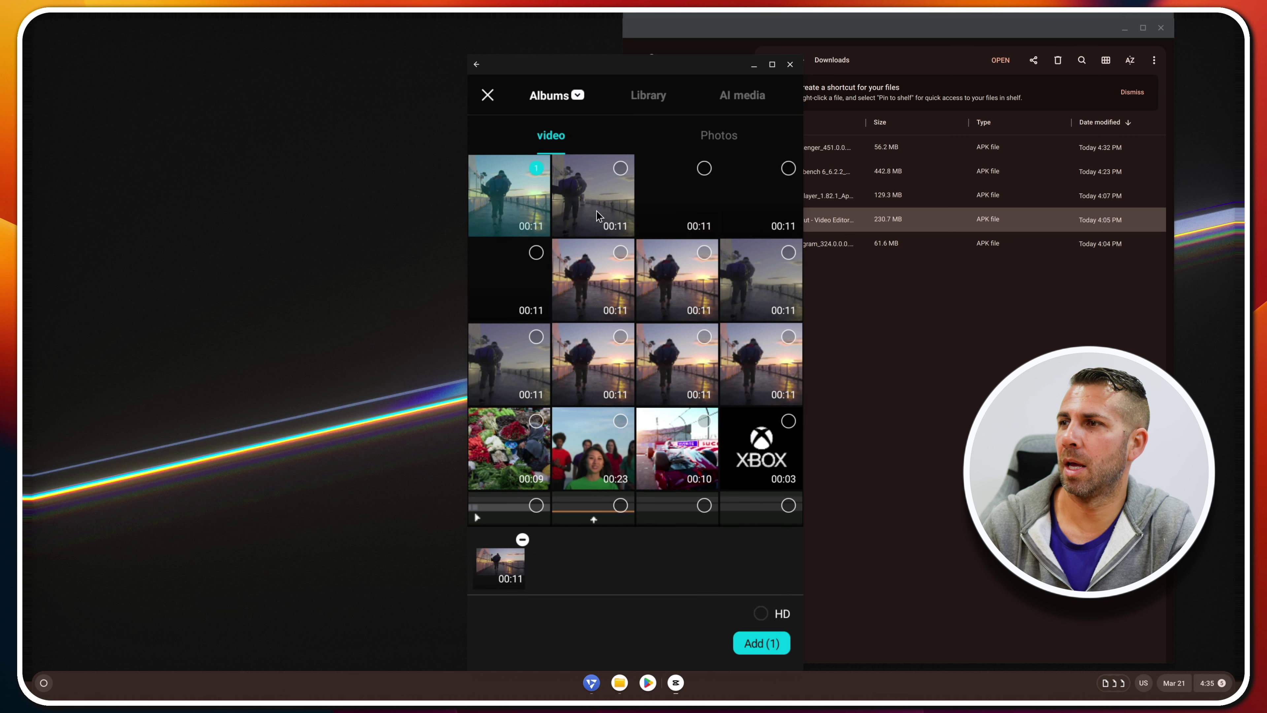
click(761, 644)
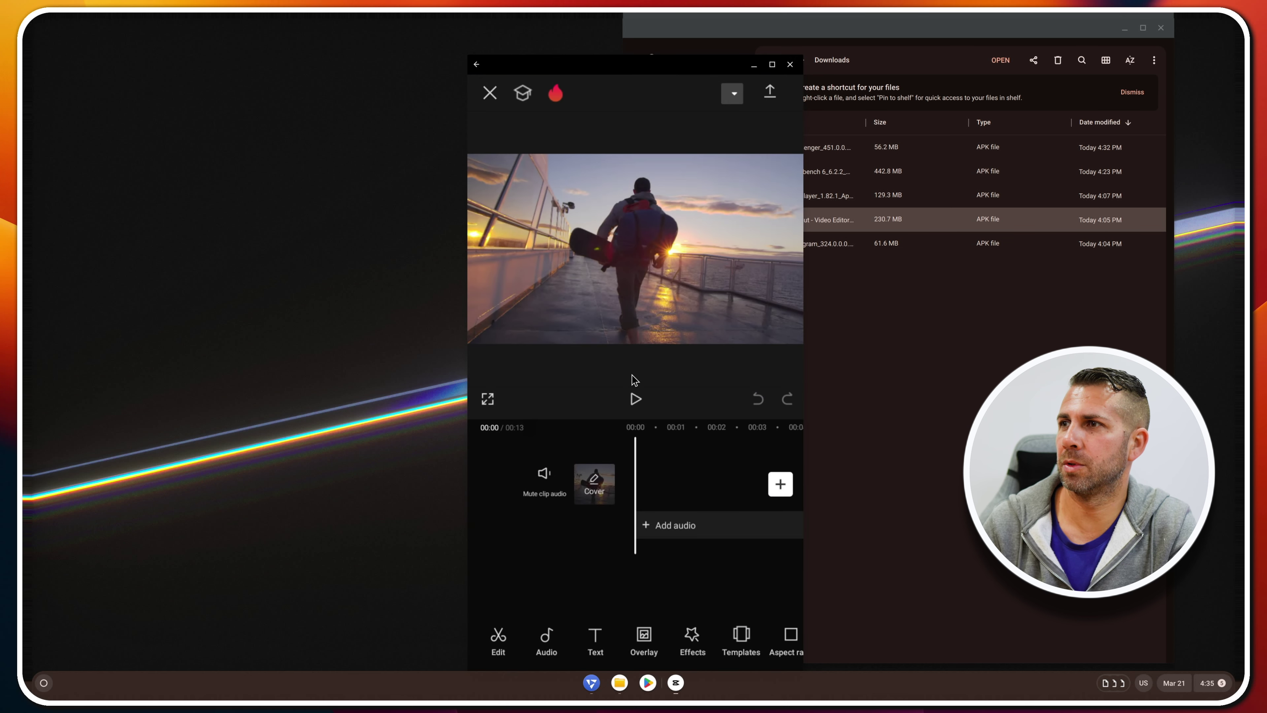
click(636, 398)
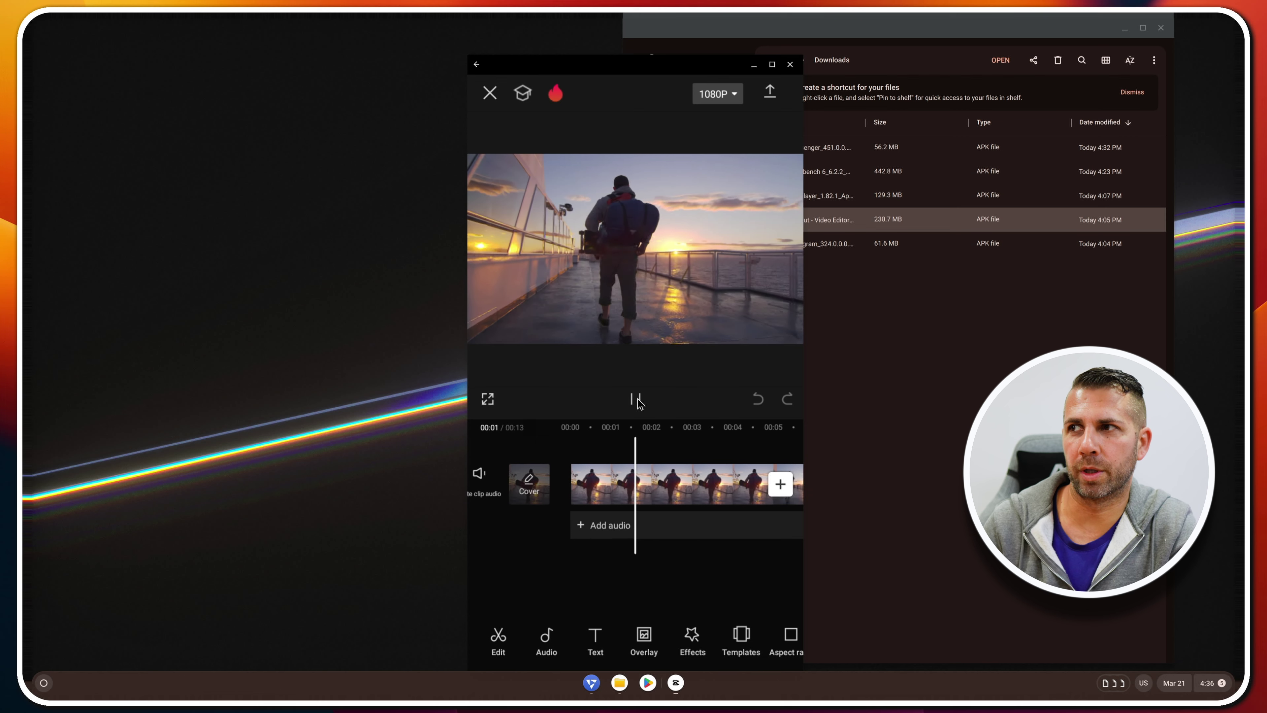
click(772, 64)
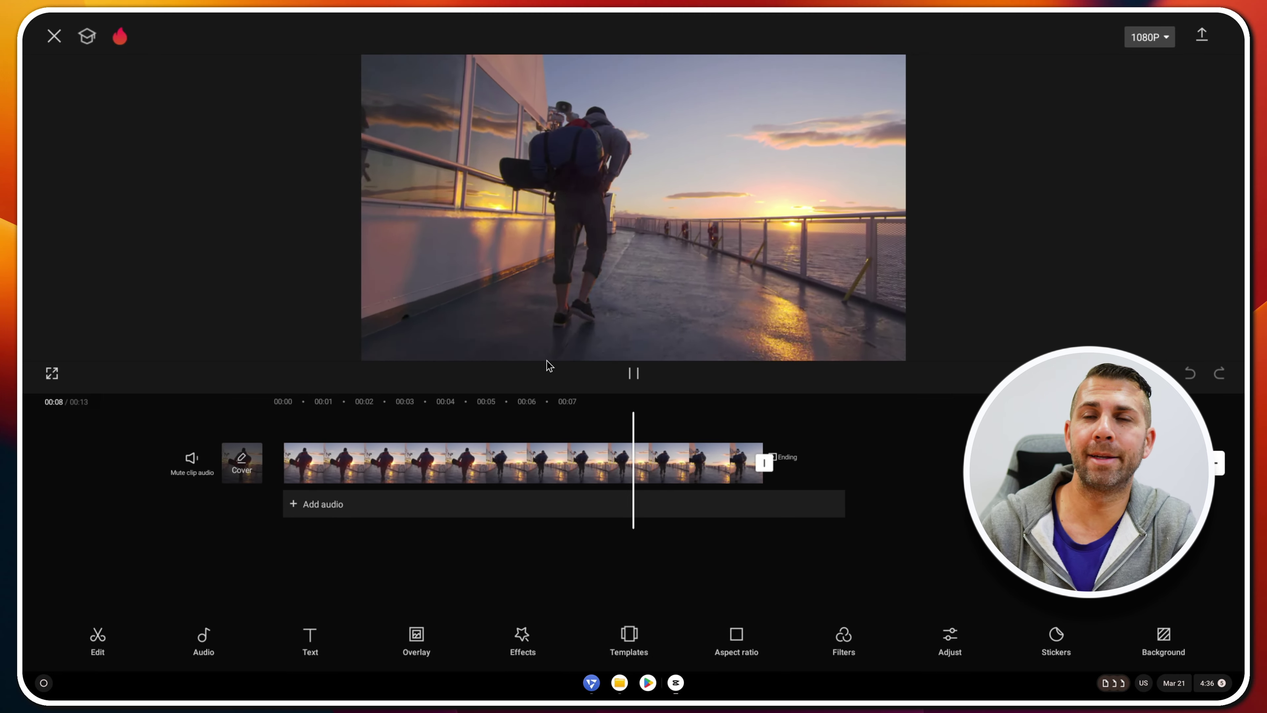
click(54, 36)
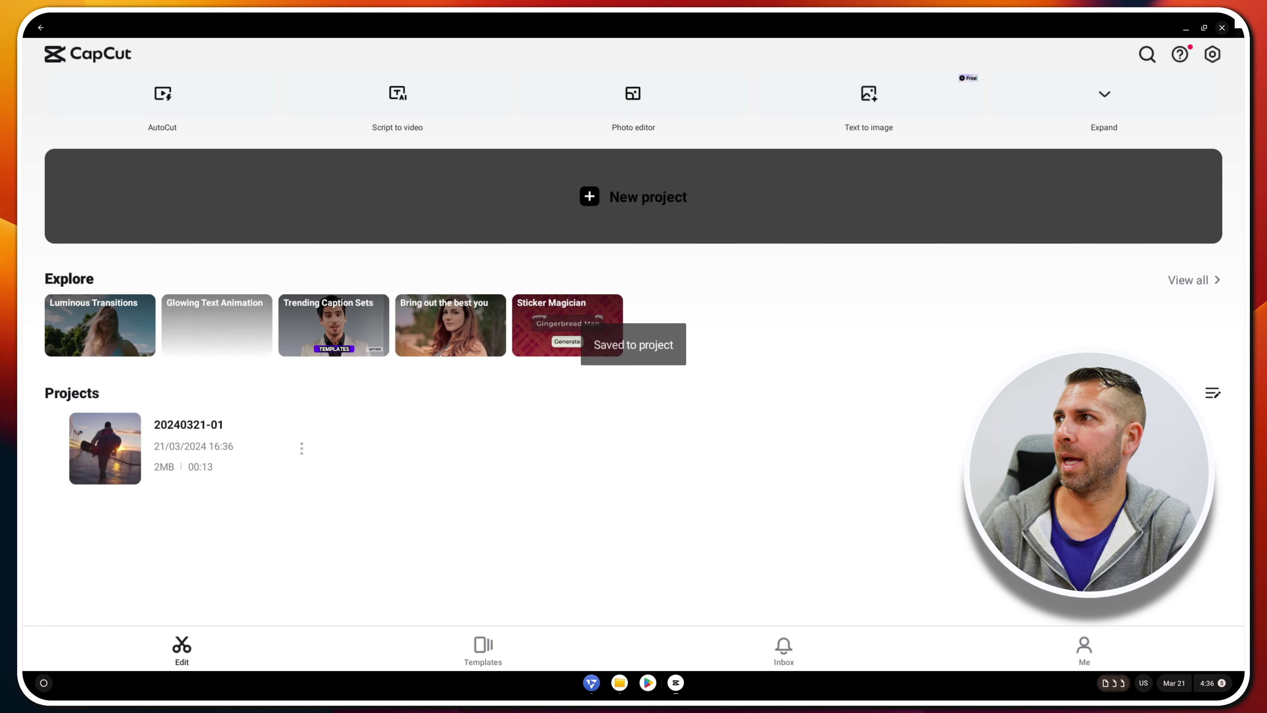
Close CapCut and install the MX Player APK from Downloads
click(1222, 28)
click(807, 197)
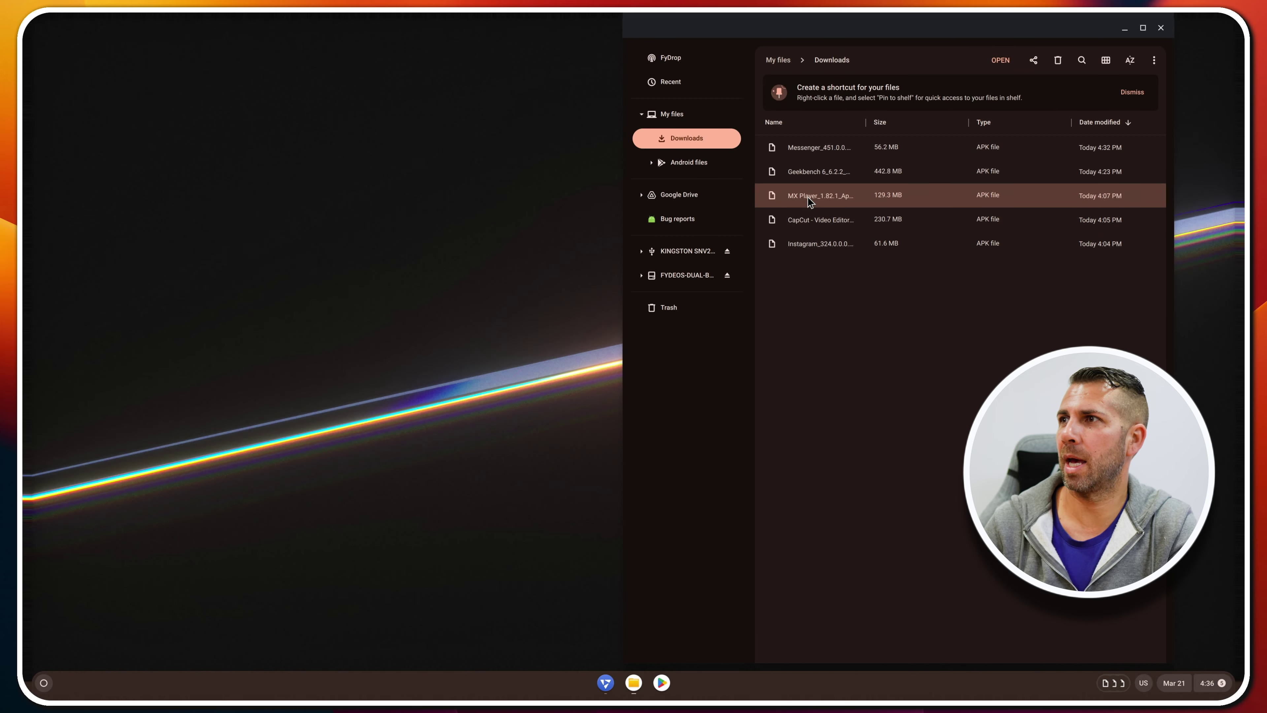
click(363, 400)
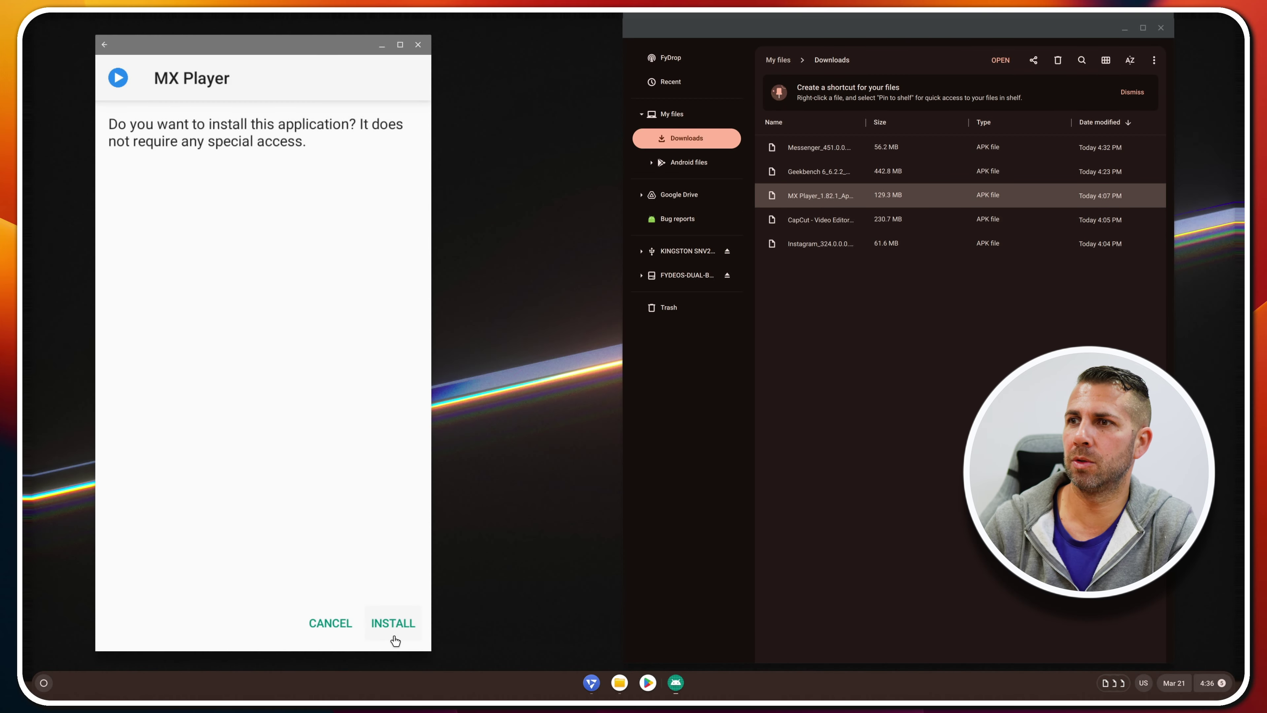
click(394, 622)
Launch MX Player, accept its consent notice, and grant it media file access
click(394, 622)
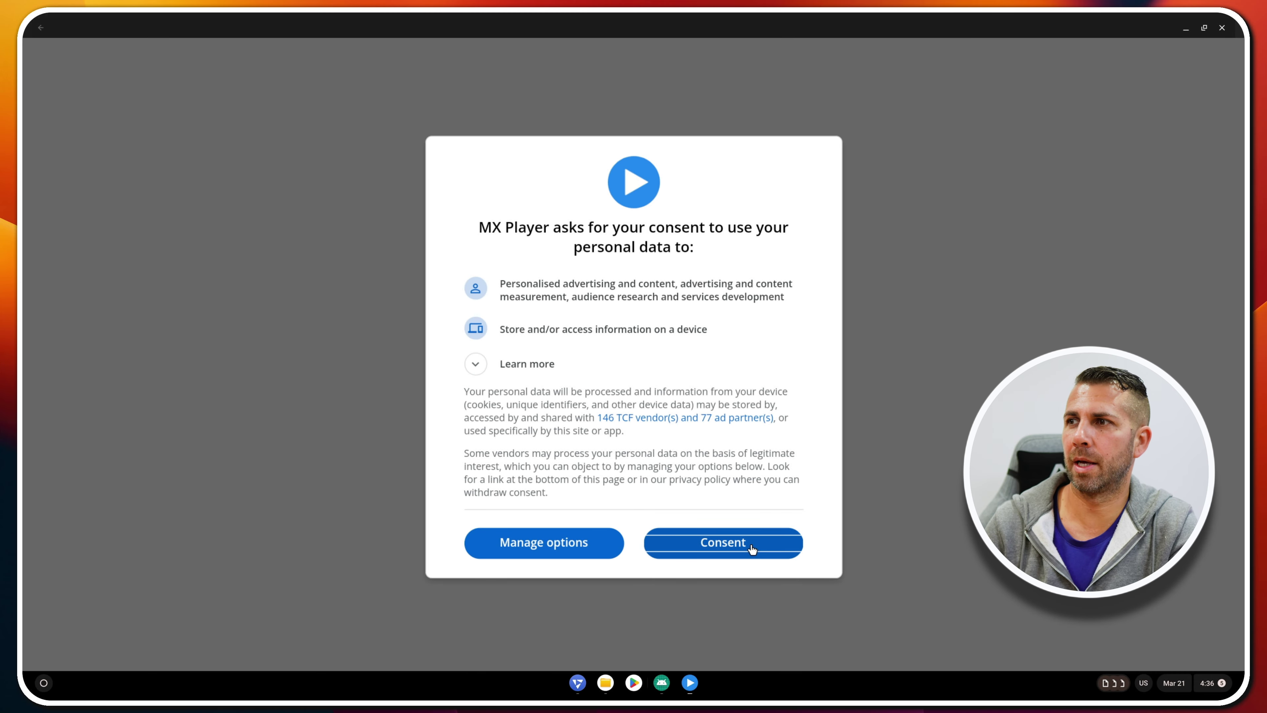
click(747, 546)
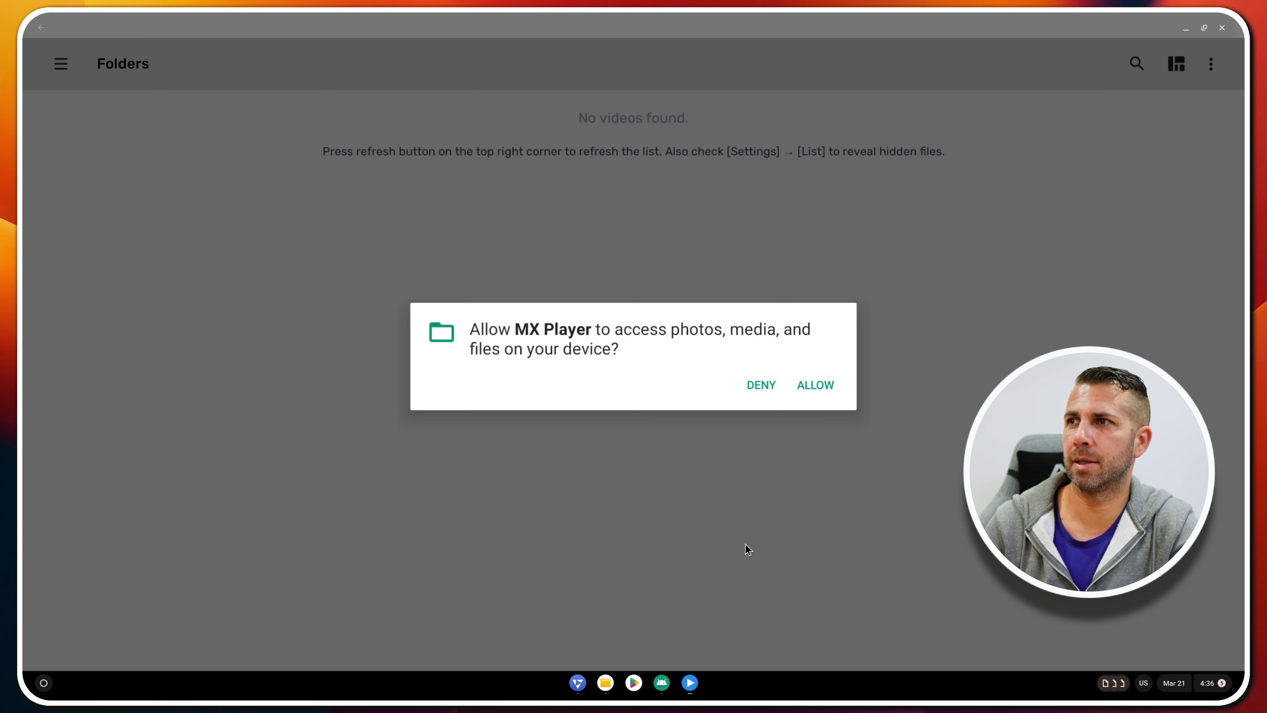
click(813, 386)
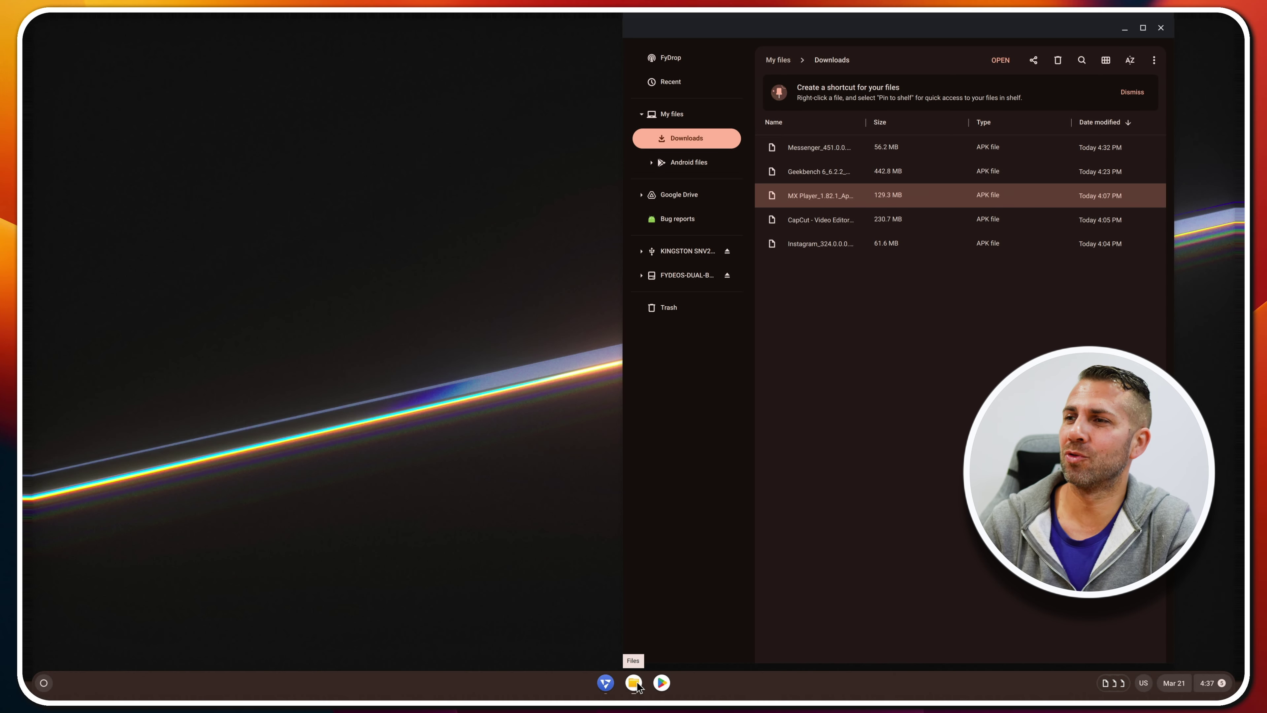
Install and open Geekbench 6, accepting its license agreement
double_click(828, 172)
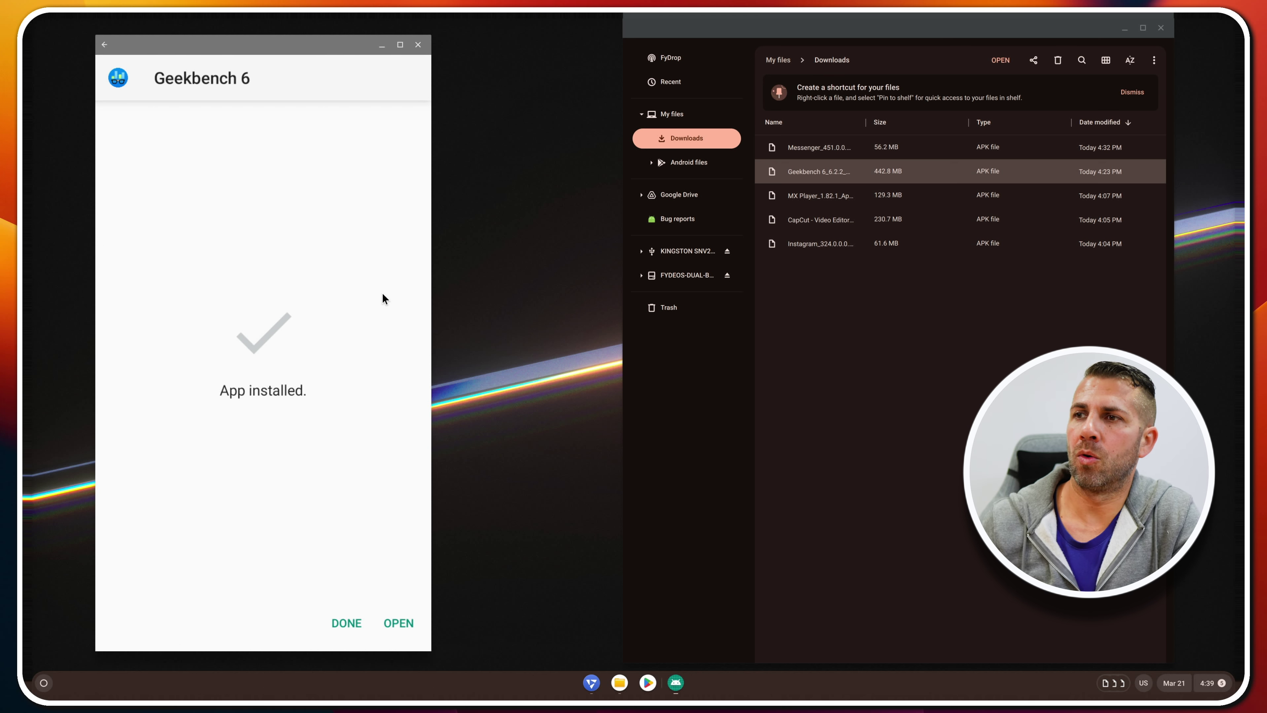
click(398, 623)
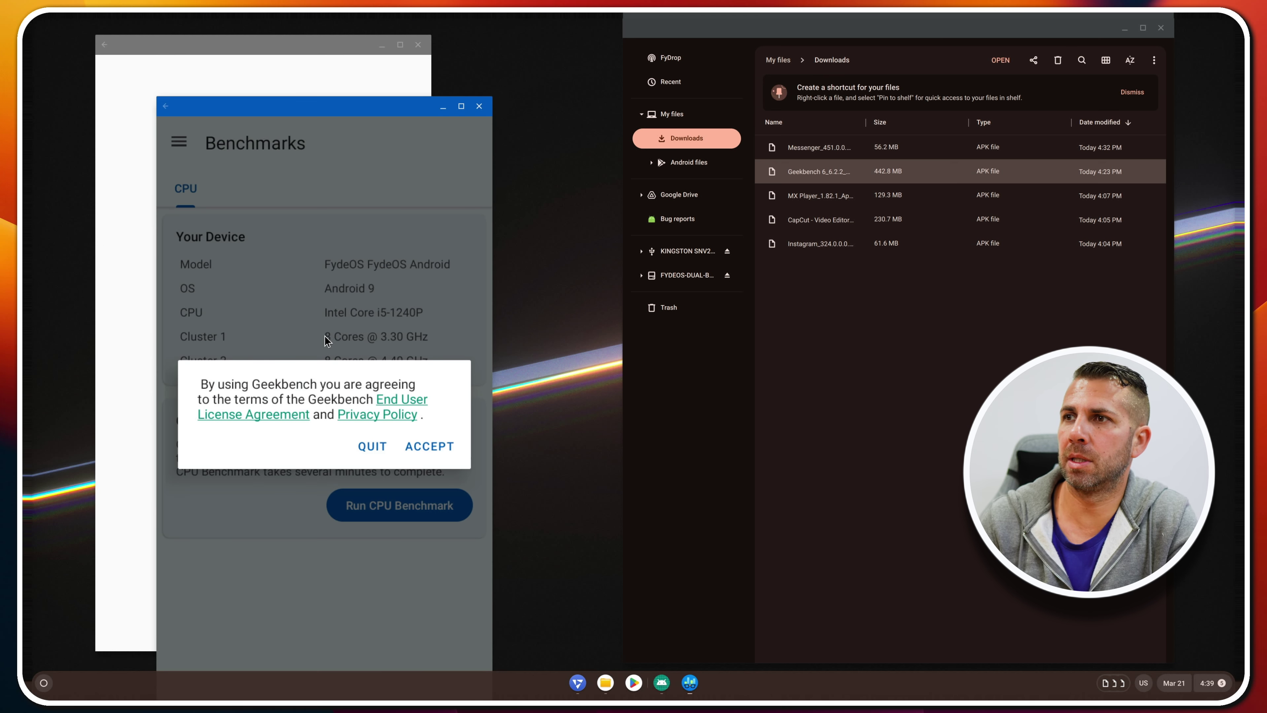
click(429, 446)
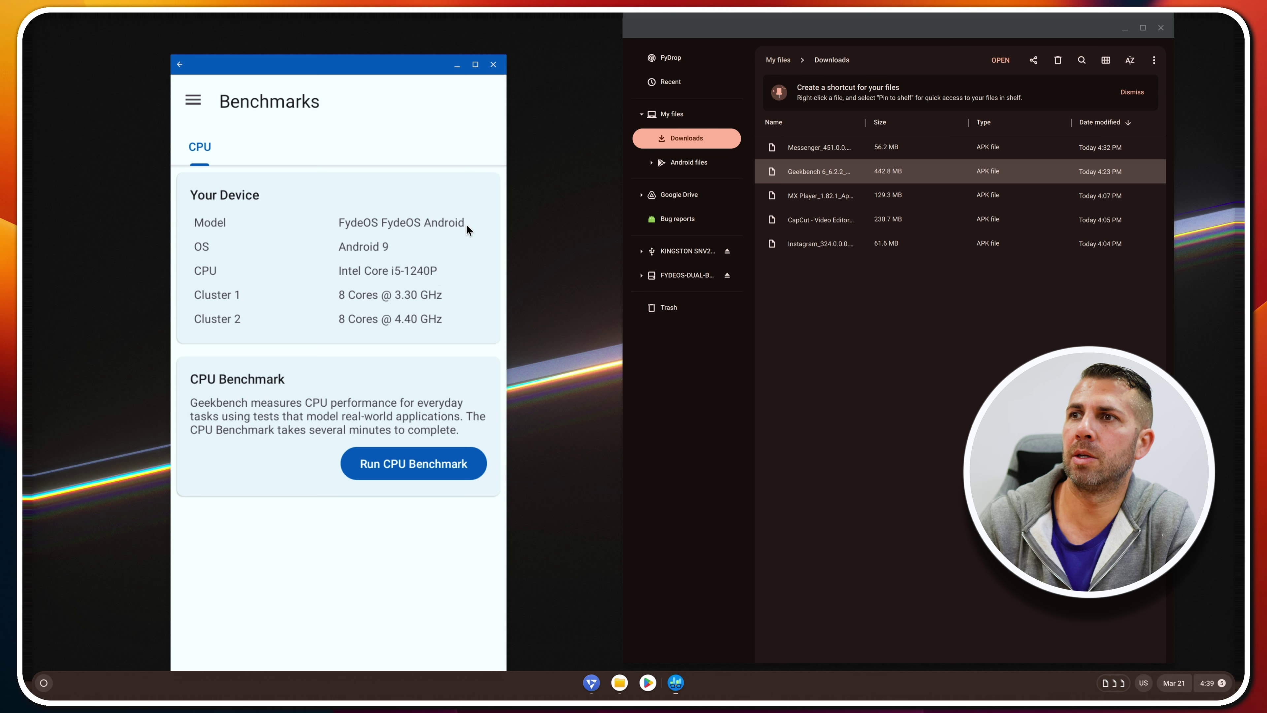
Start the Geekbench CPU benchmark, cancel it, and close the app
click(430, 458)
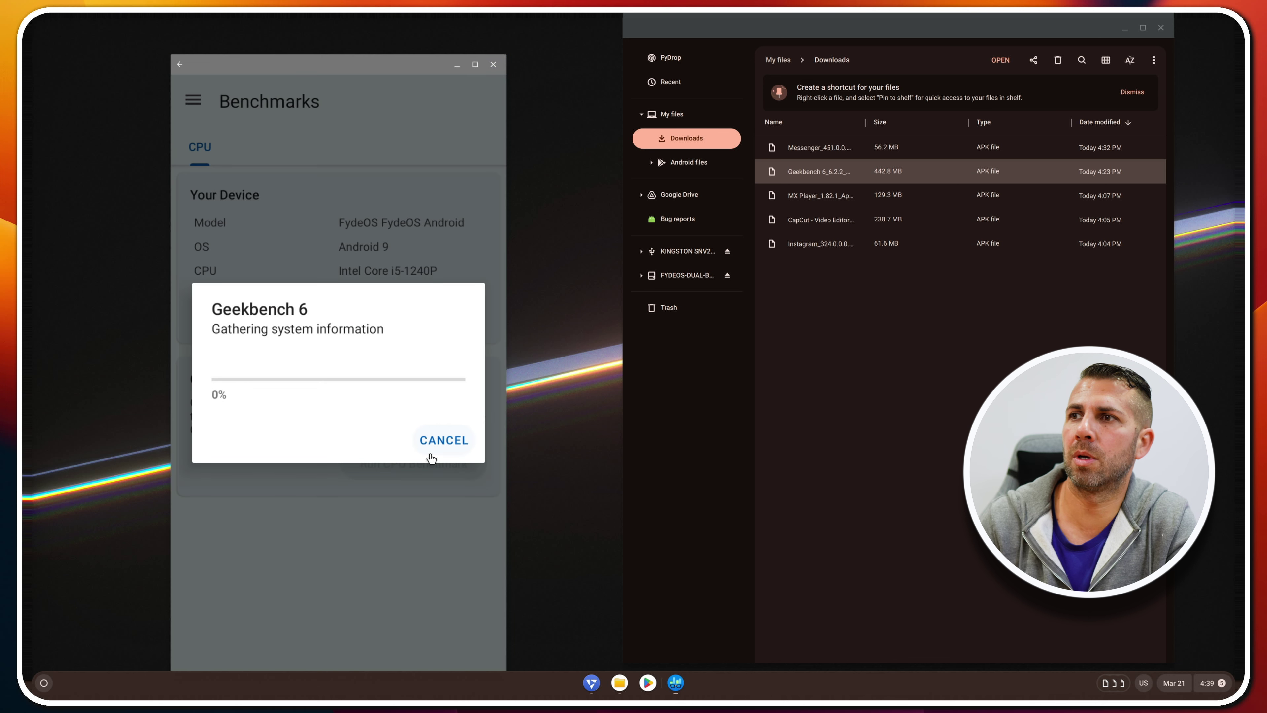
click(443, 438)
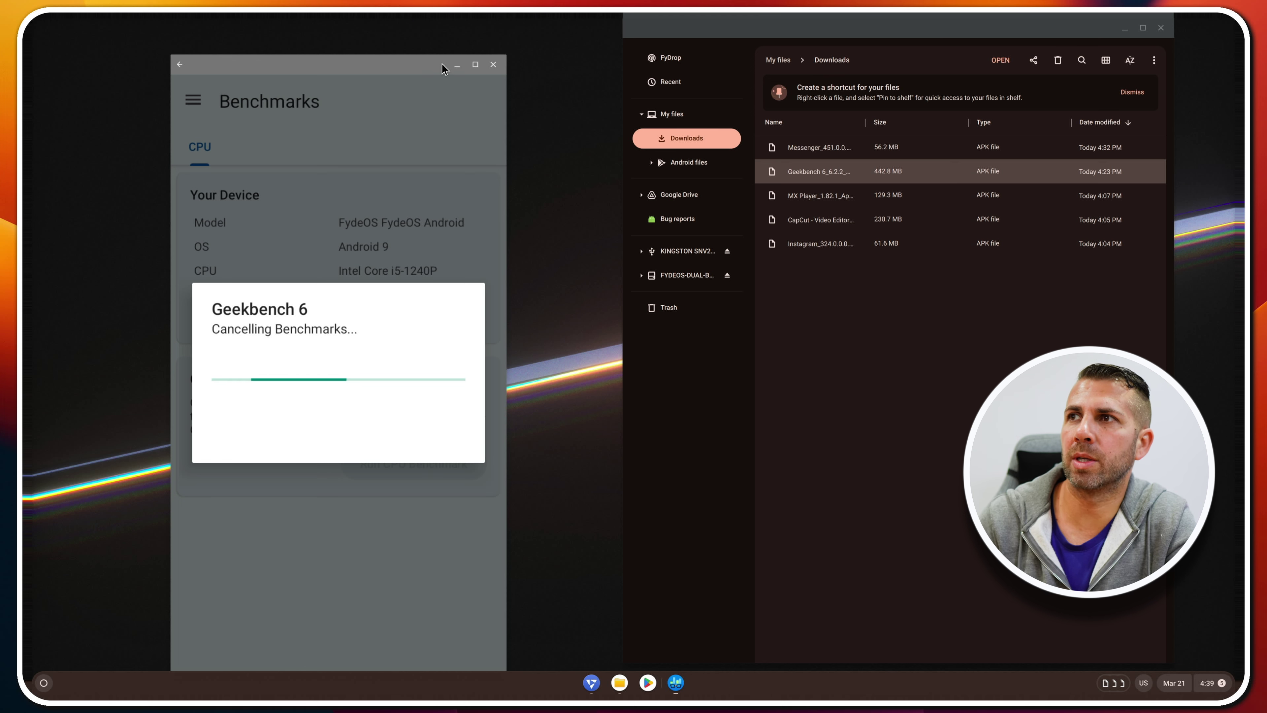
click(493, 65)
Install and launch the Messenger APK, closing it when it keeps stopping
double_click(824, 149)
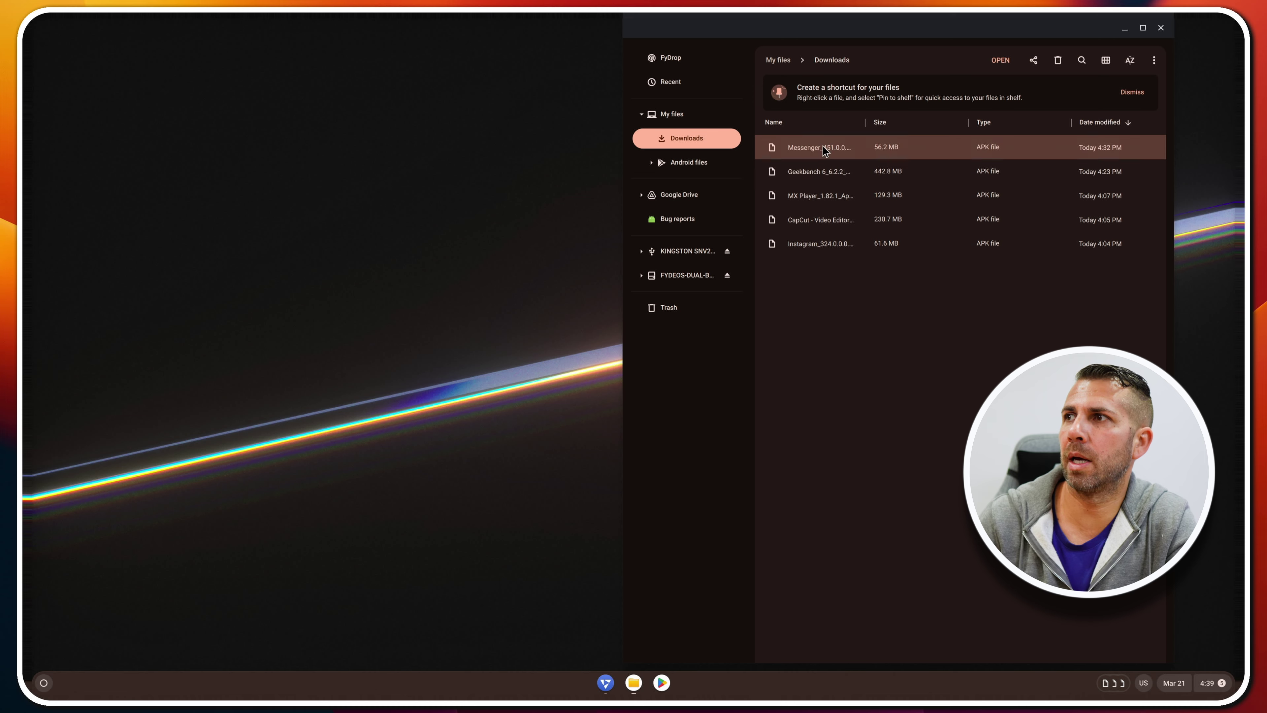
click(365, 398)
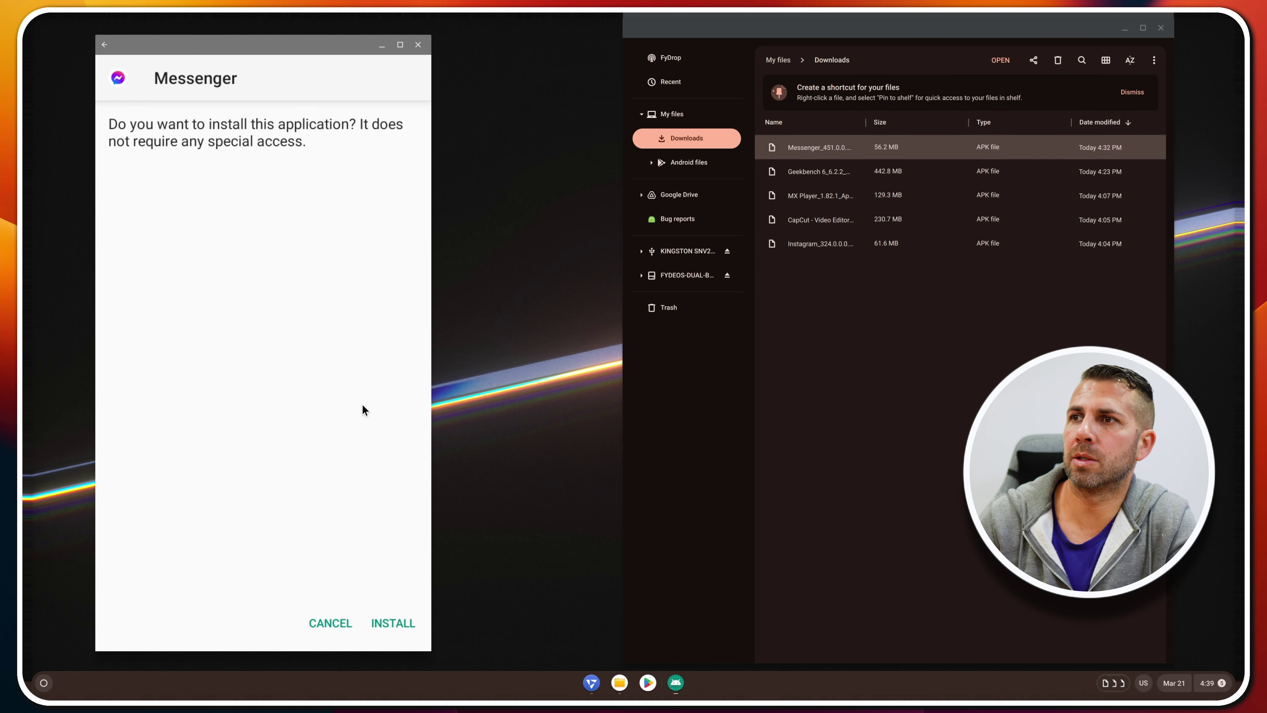
click(395, 624)
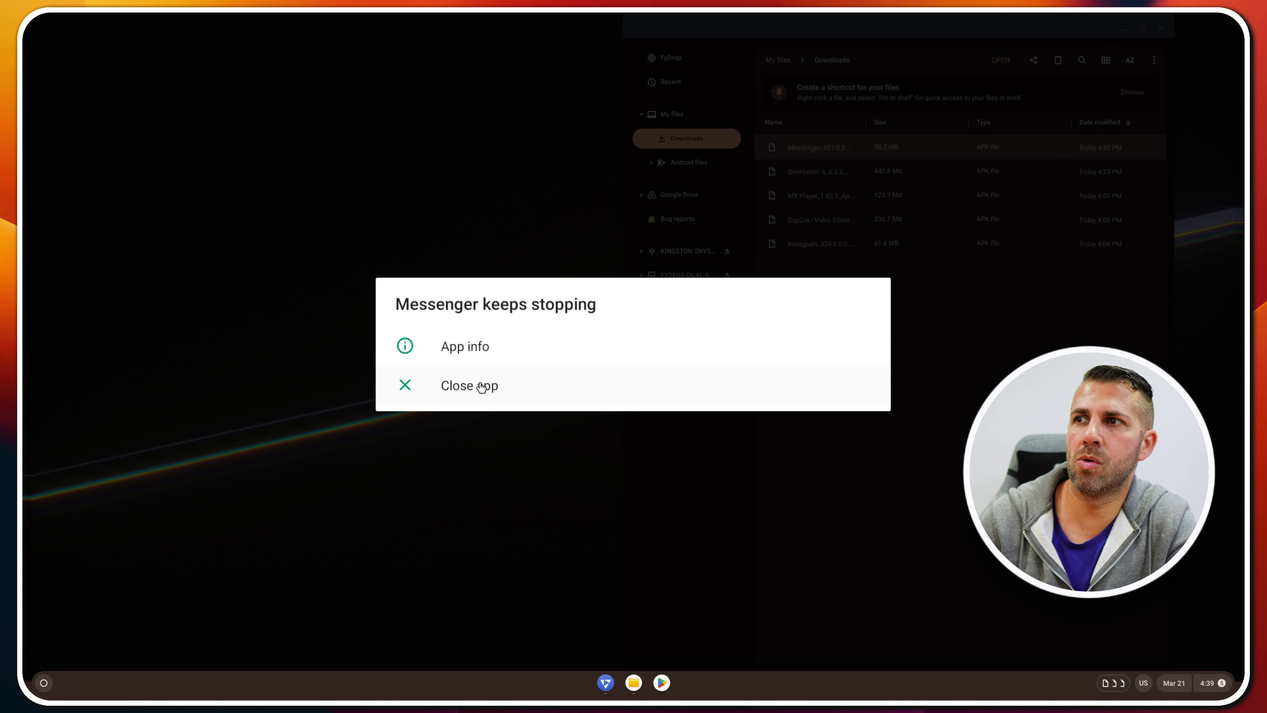
click(481, 386)
Relaunch Messenger from the app launcher three more times as it keeps crashing
click(40, 685)
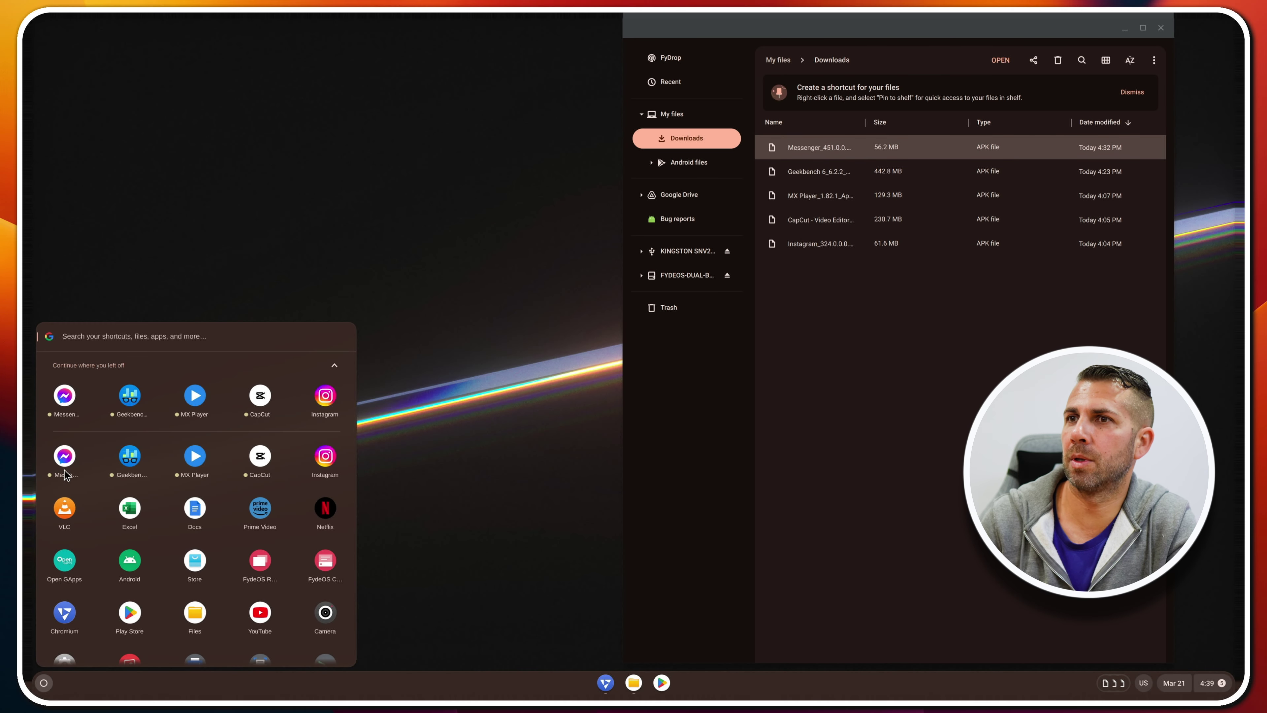
click(64, 395)
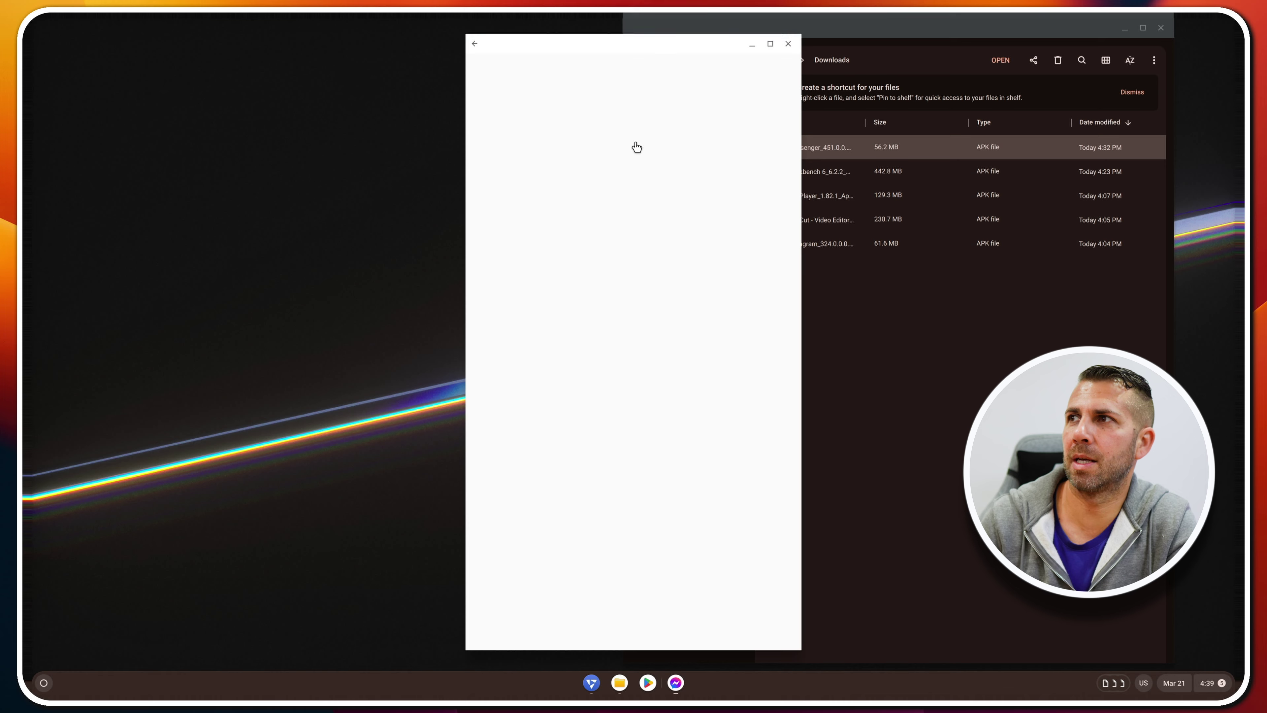
click(44, 683)
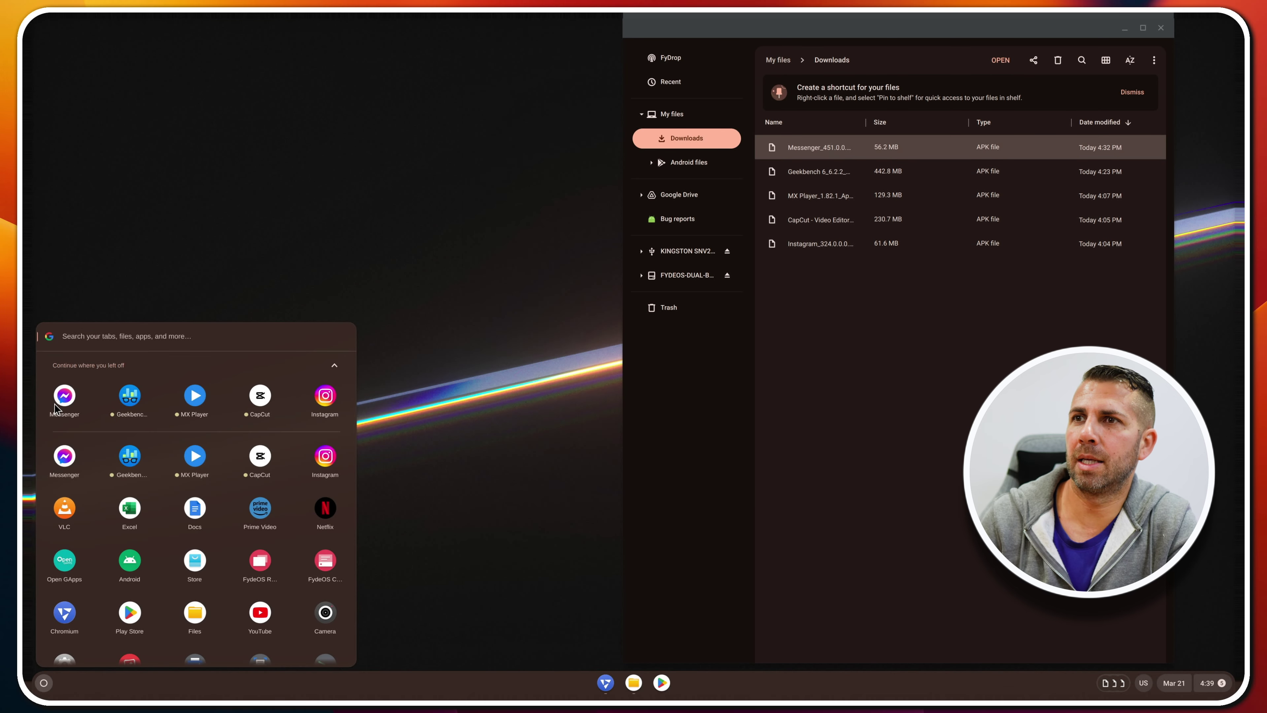
click(58, 403)
click(44, 683)
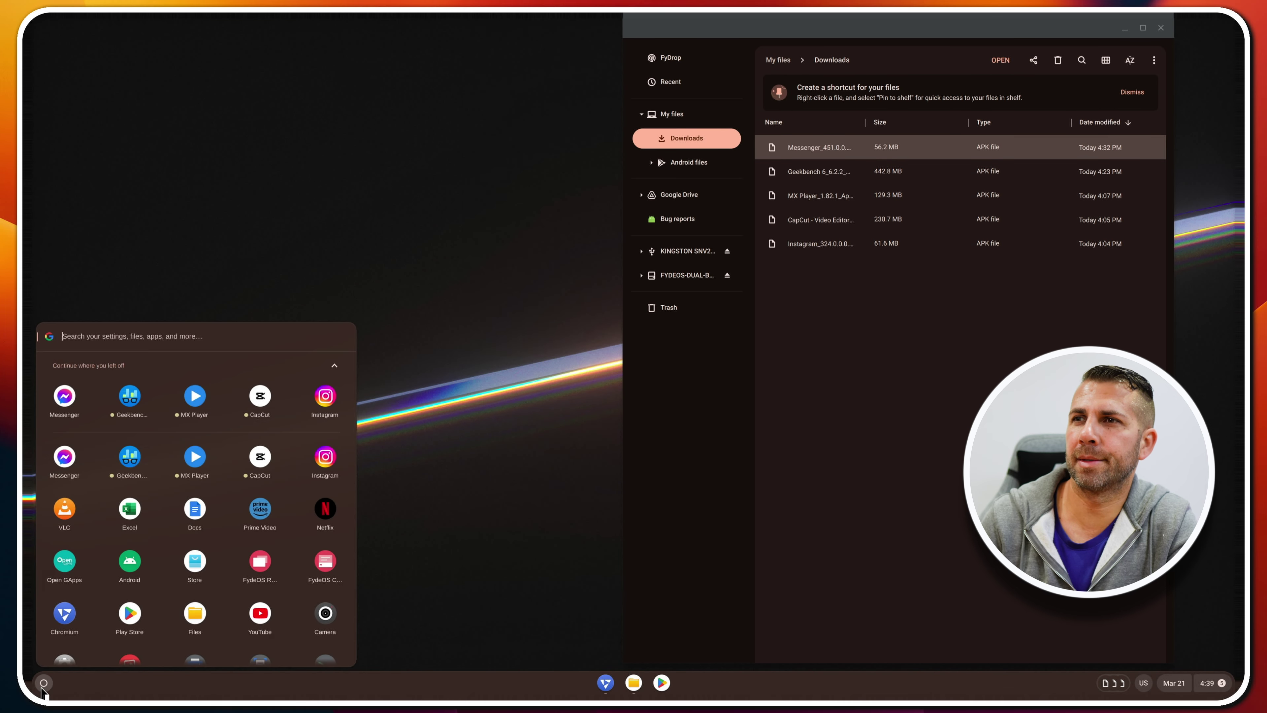
click(69, 394)
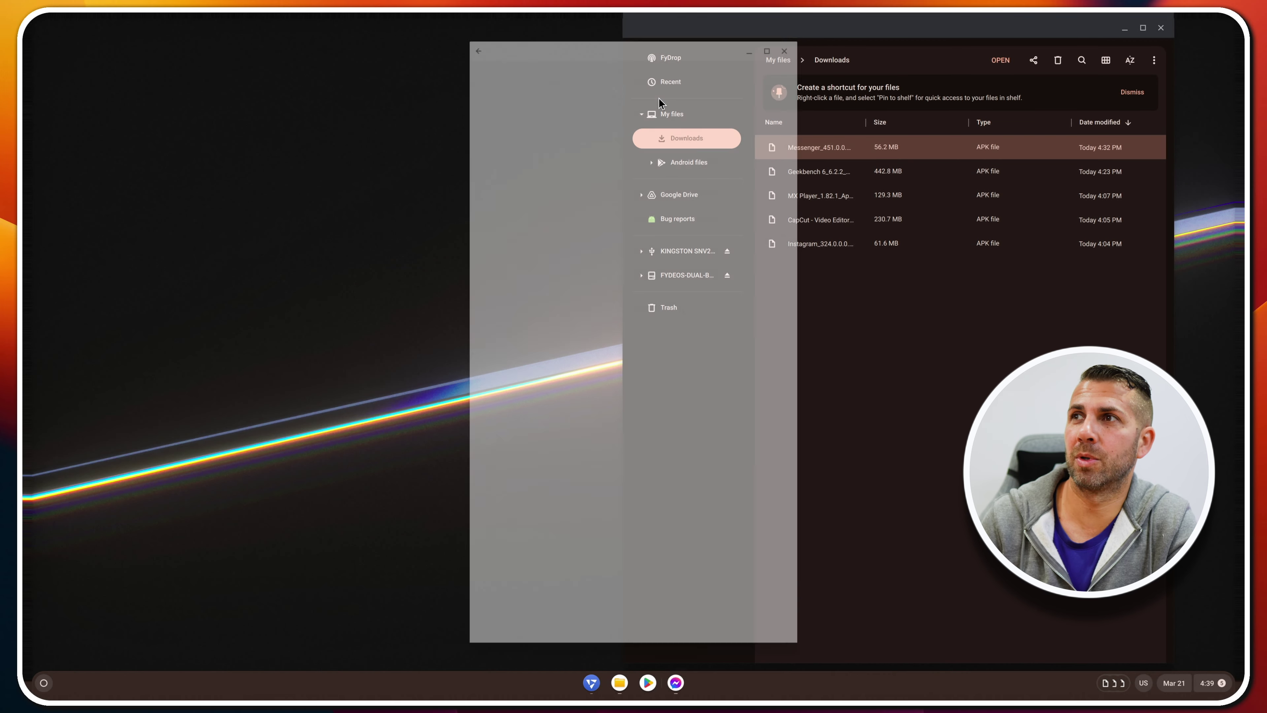
click(44, 683)
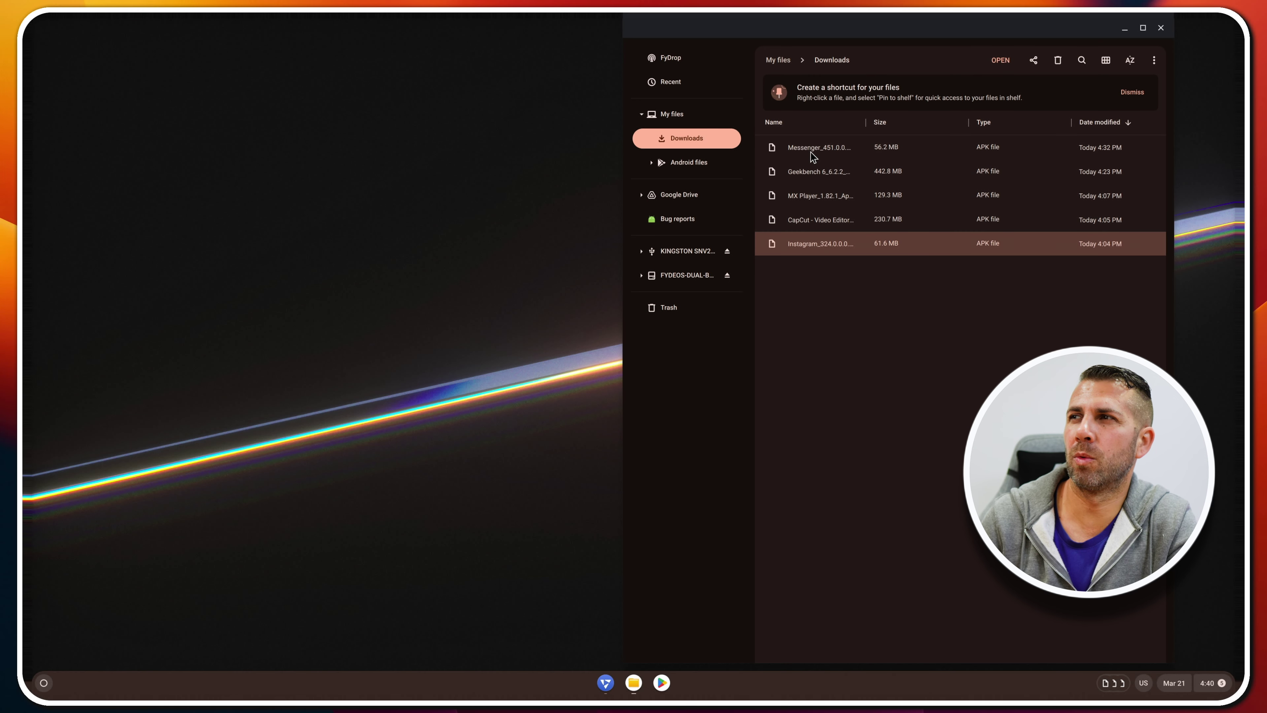
click(811, 152)
click(804, 171)
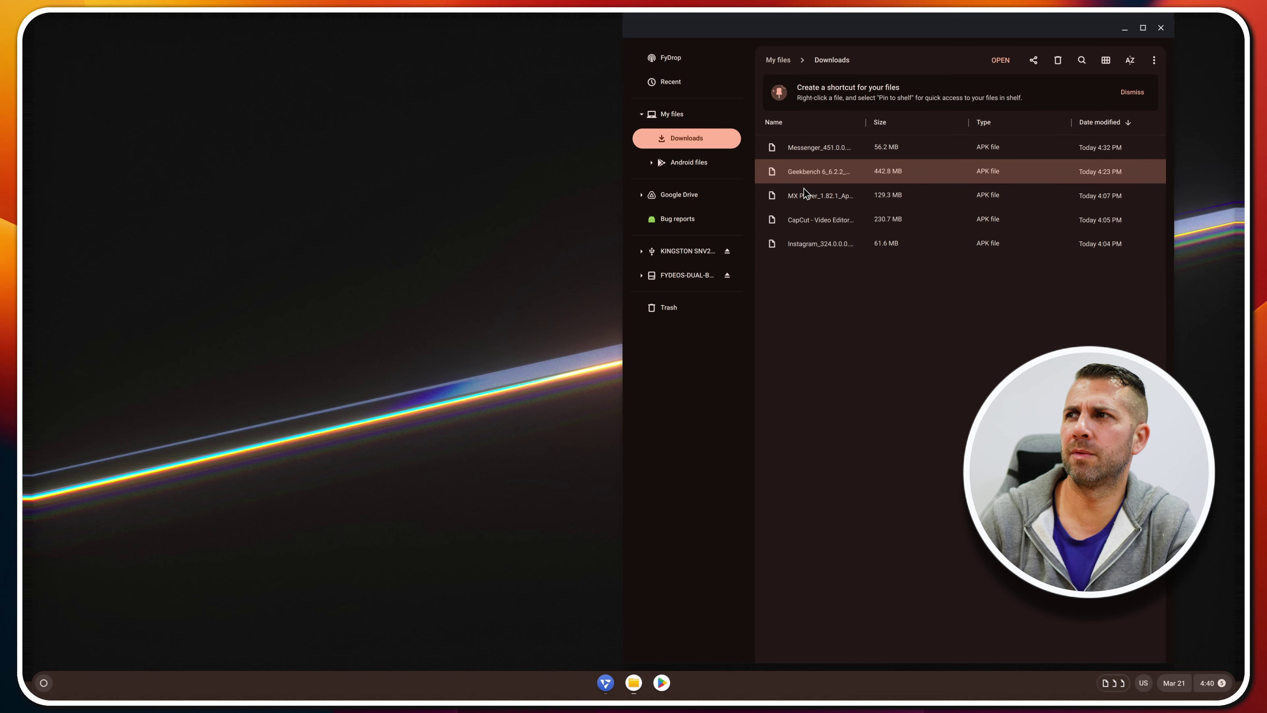